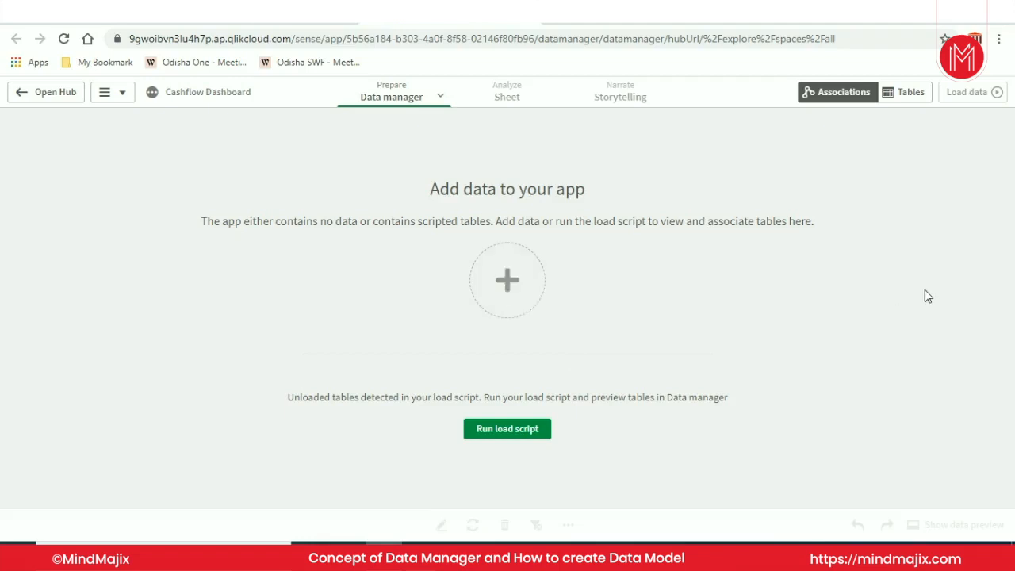
- Open Orders.qvd from the personal DataFiles folder as a new data source for the app
left_click(518, 276)
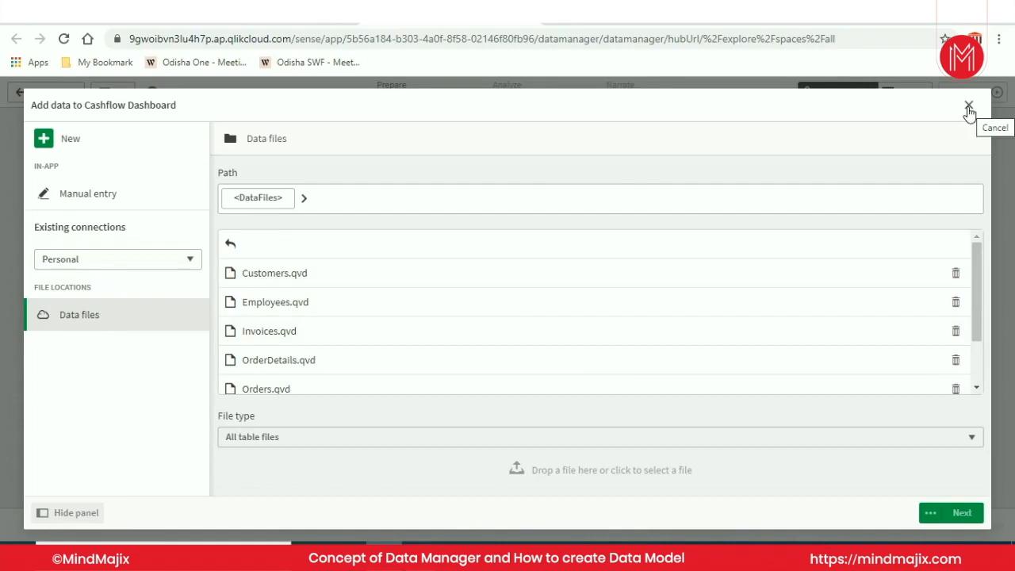
left_click(968, 108)
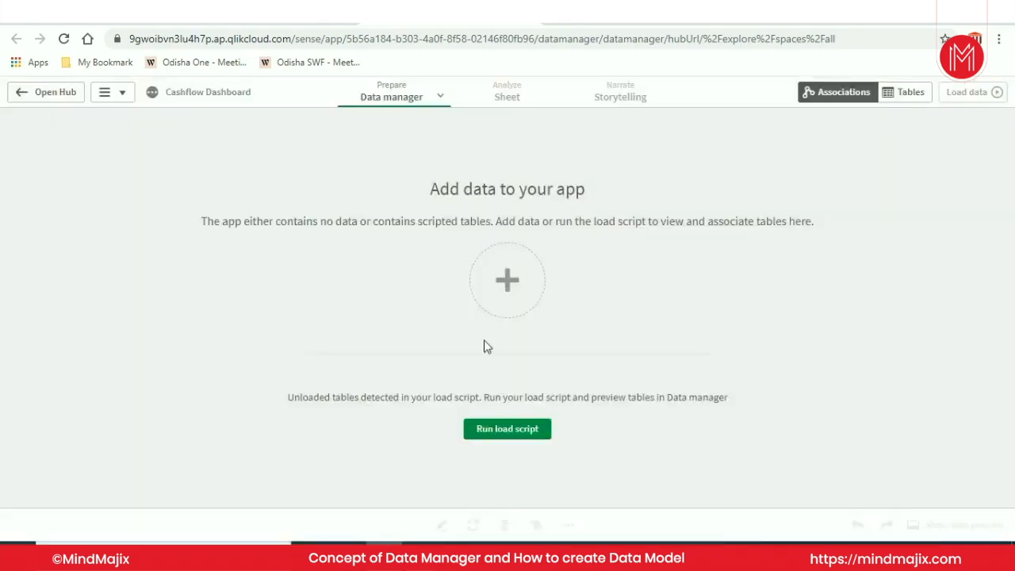
left_click(522, 284)
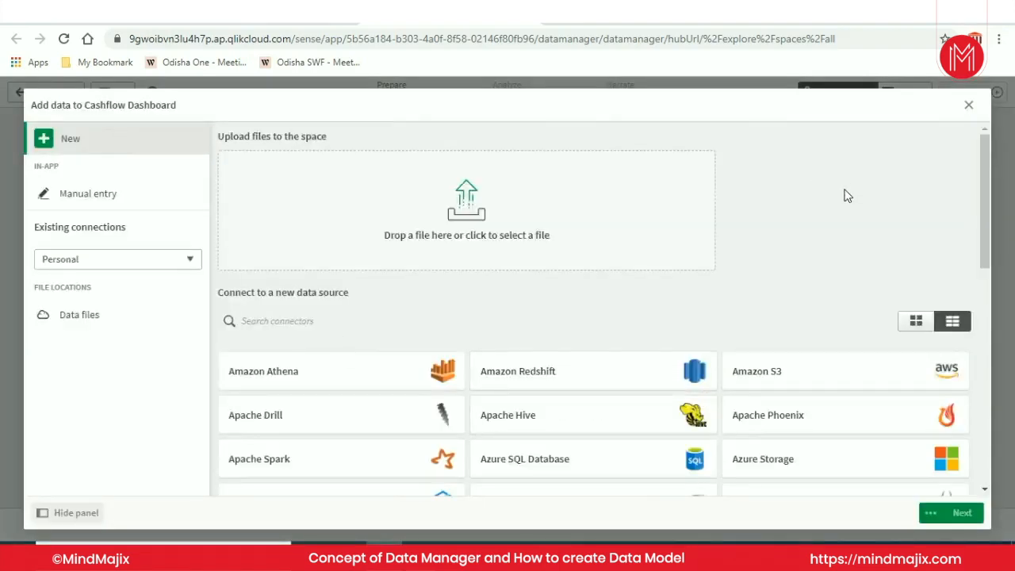
left_click(87, 317)
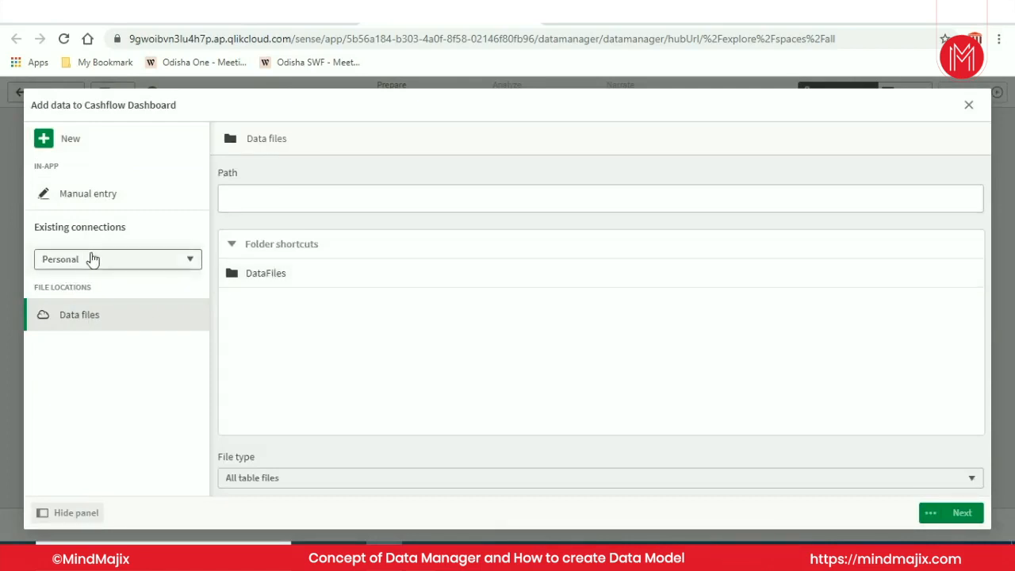
left_click(279, 288)
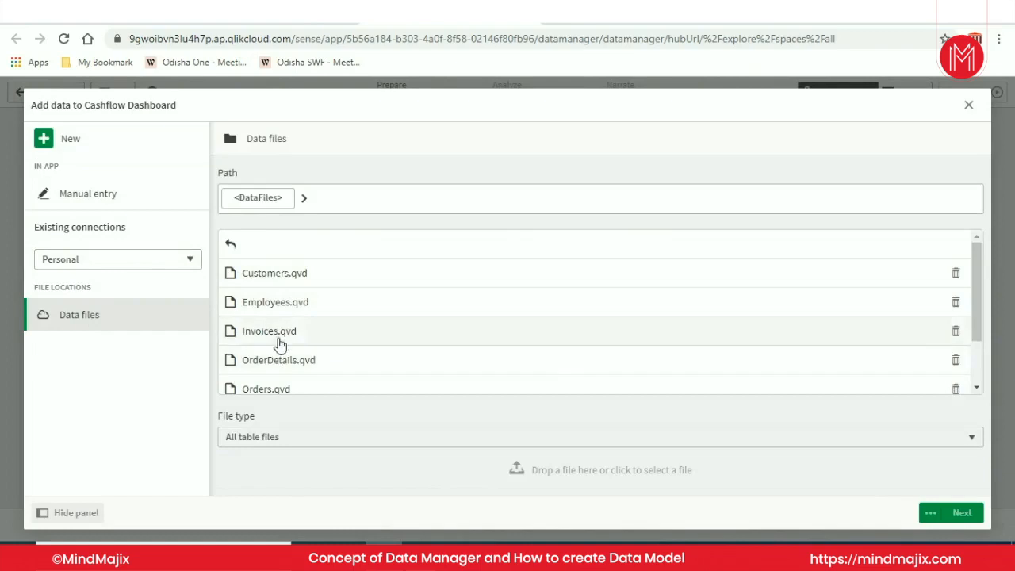
left_click(286, 390)
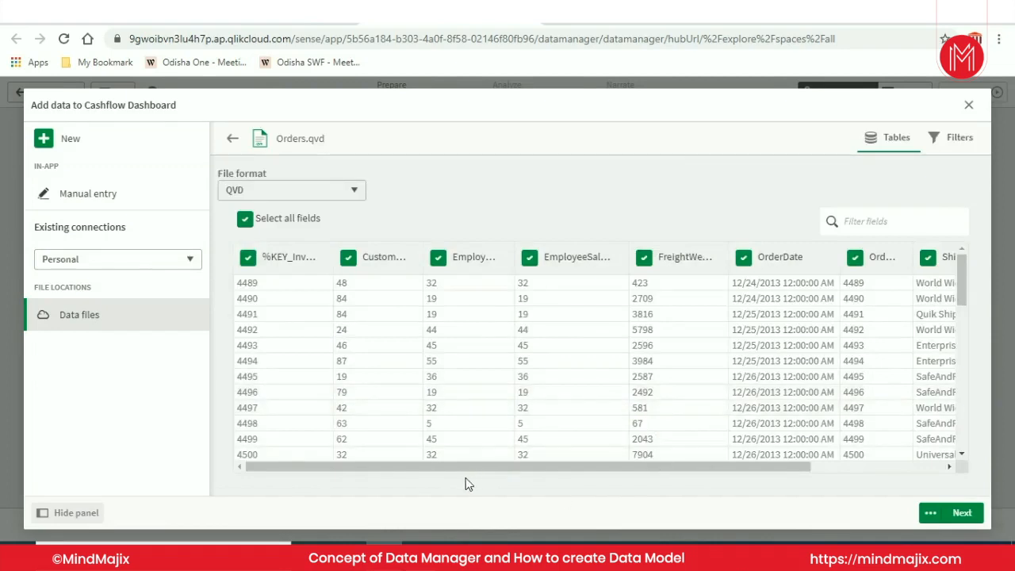
- Add the Orders table with all fields selected and data profiling enabled, and dismiss the data modelling introduction
left_click_drag(479, 468, 793, 469)
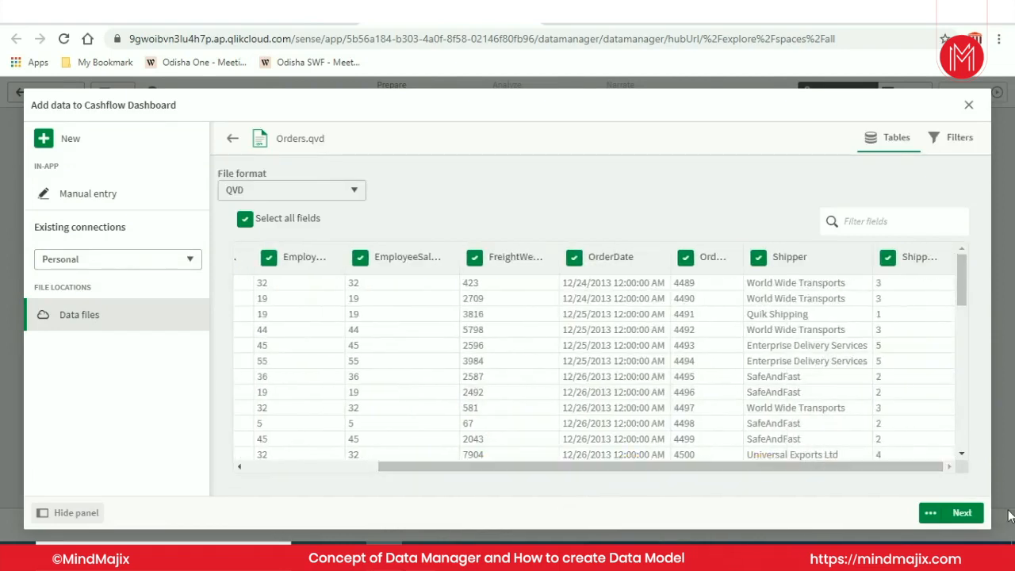
left_click(930, 514)
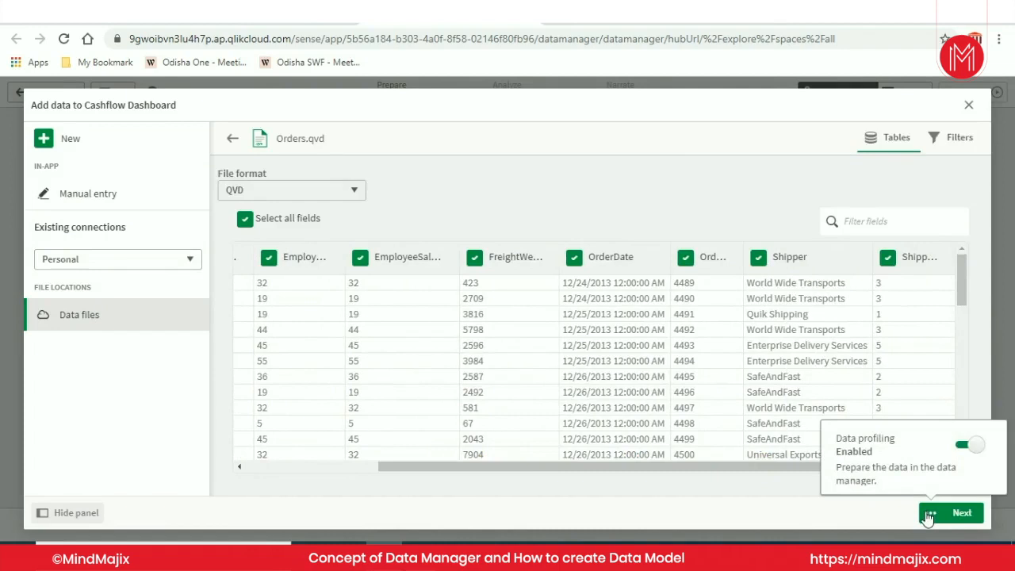
left_click(762, 507)
left_click(930, 514)
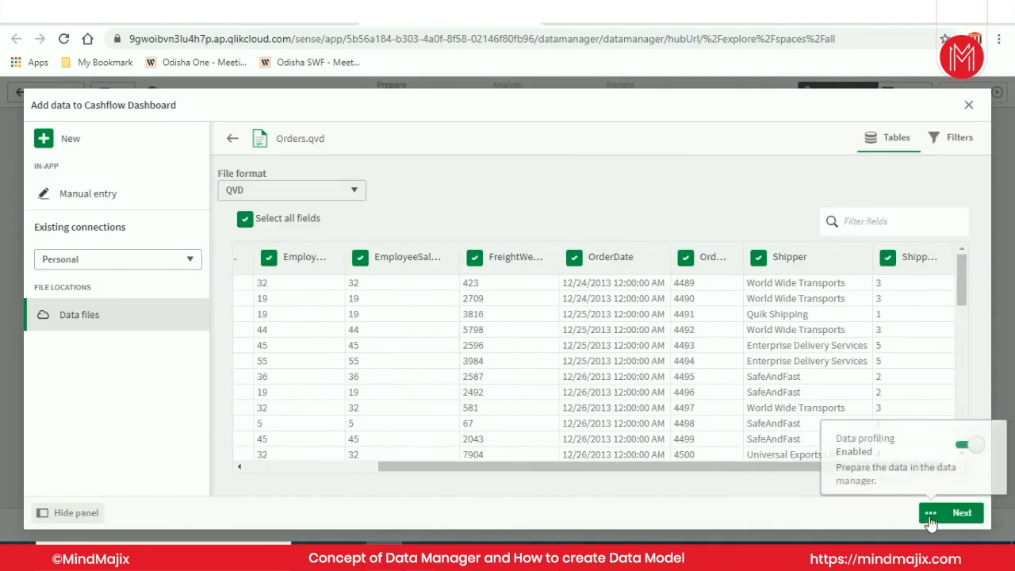
left_click(964, 514)
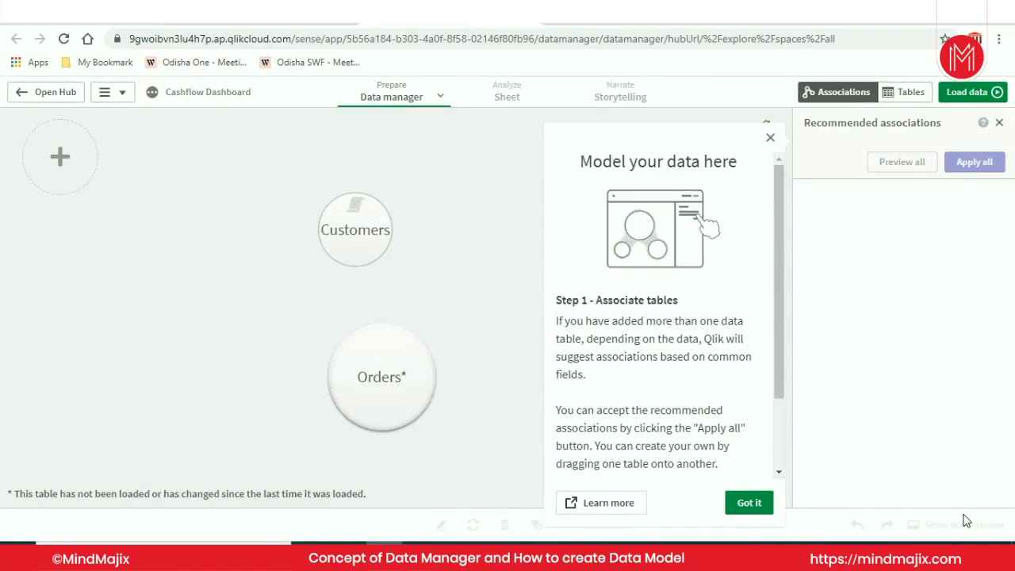
left_click(752, 501)
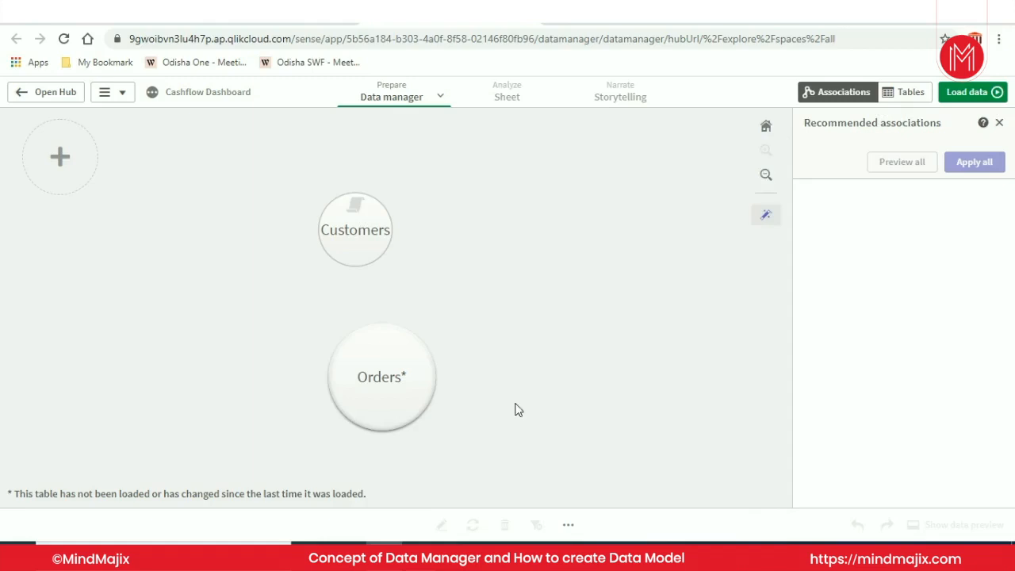
- Check the preview of the Customers table and load the added Orders data, staying in Data manager
left_click(358, 249)
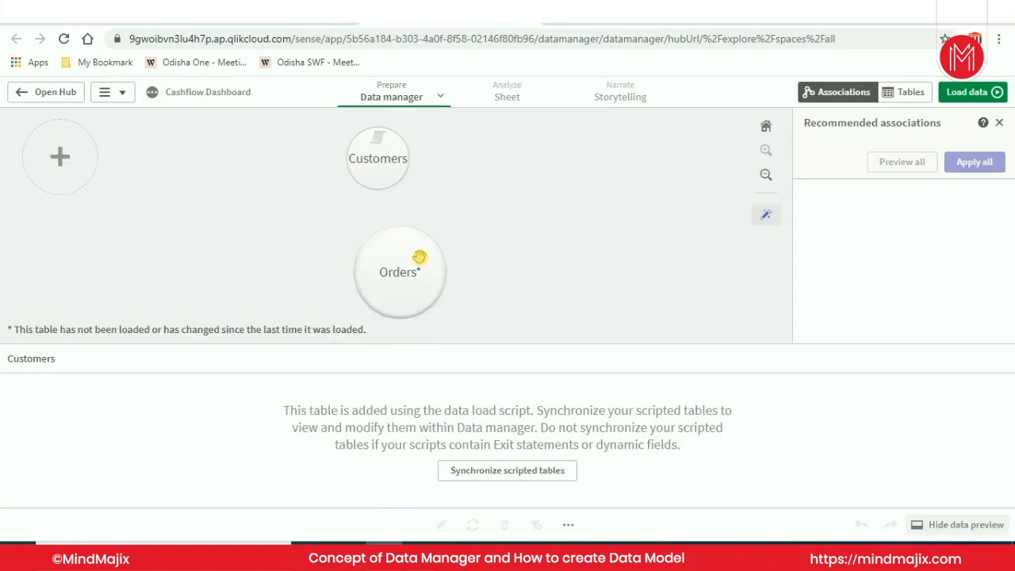
left_click(608, 309)
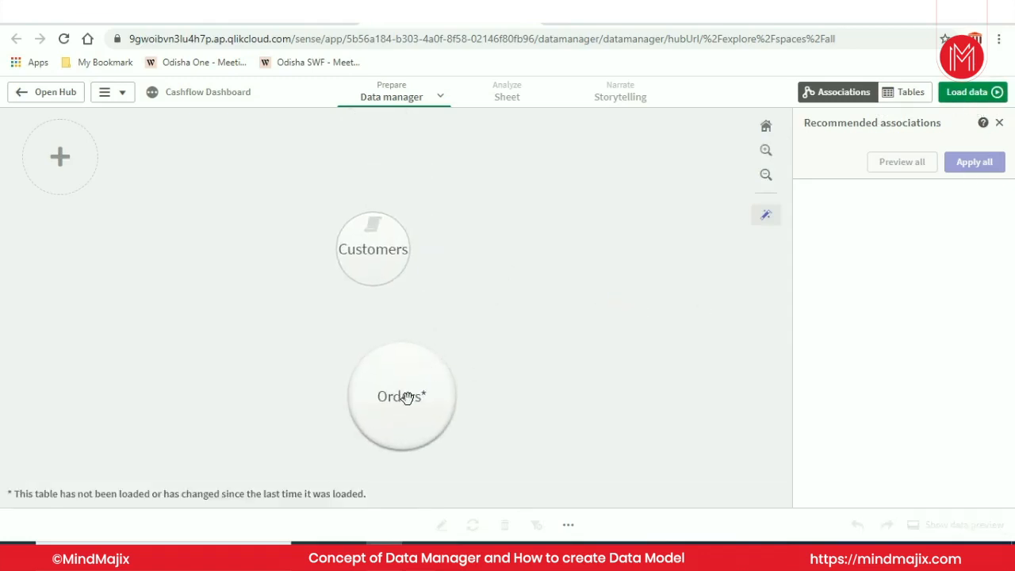
left_click(978, 95)
left_click(988, 163)
left_click(854, 93)
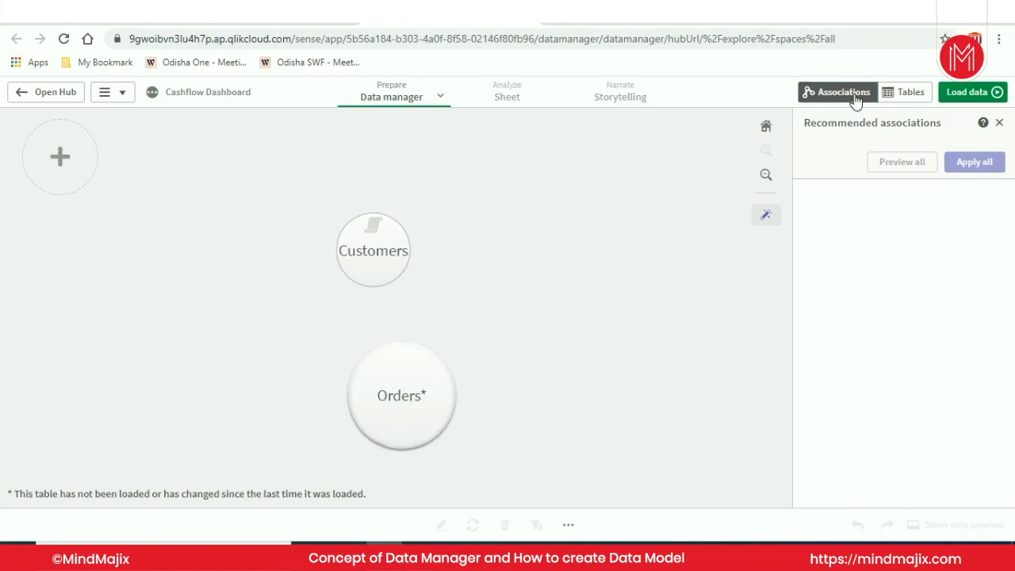
left_click(977, 92)
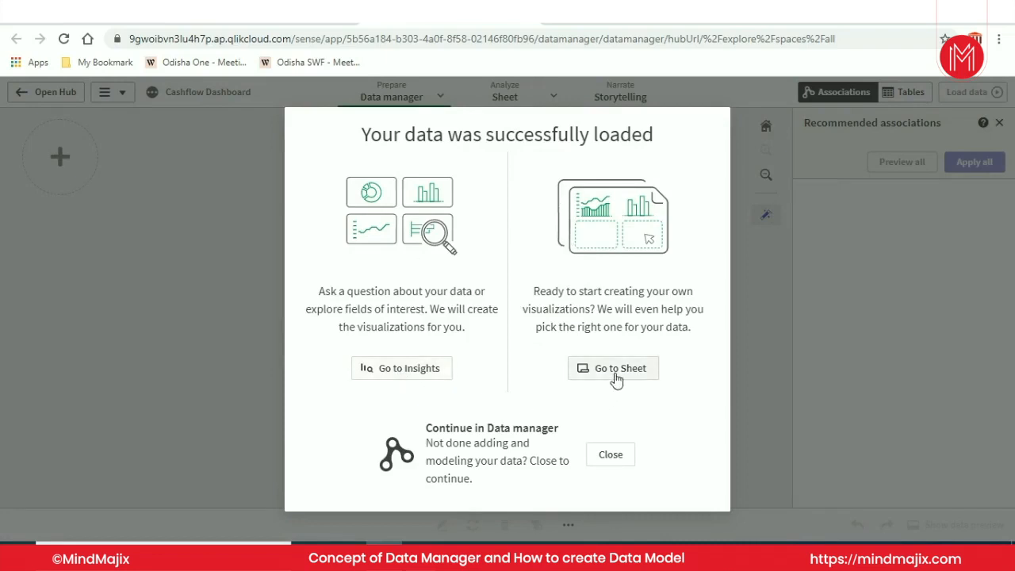
left_click(622, 460)
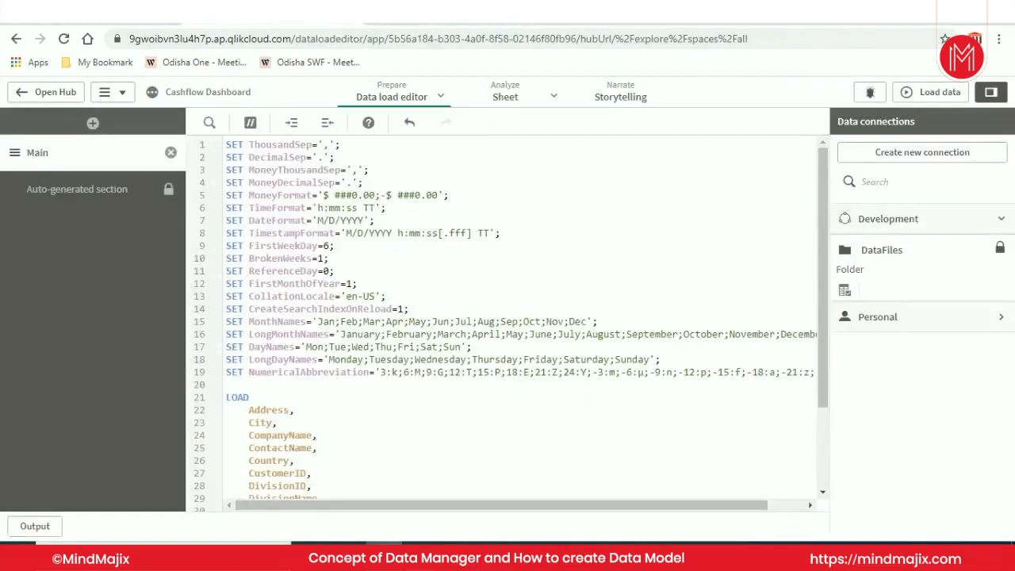
- Examine the Customers.qvd load statement in the Main section of the data load editor script
left_click(585, 394)
scroll(586, 393, "down", 3)
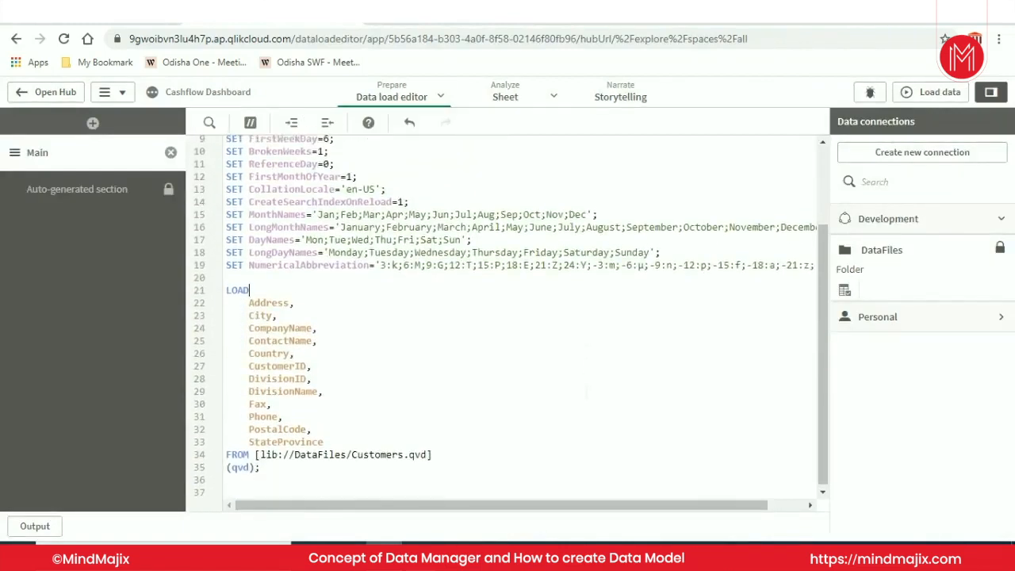
scroll(508, 317, "up", 2)
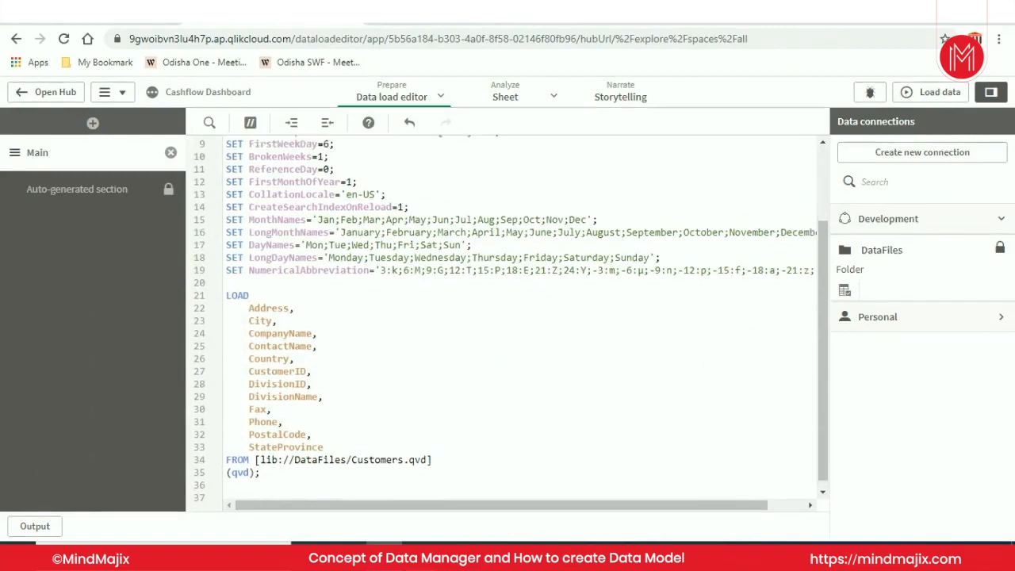
left_click(447, 485)
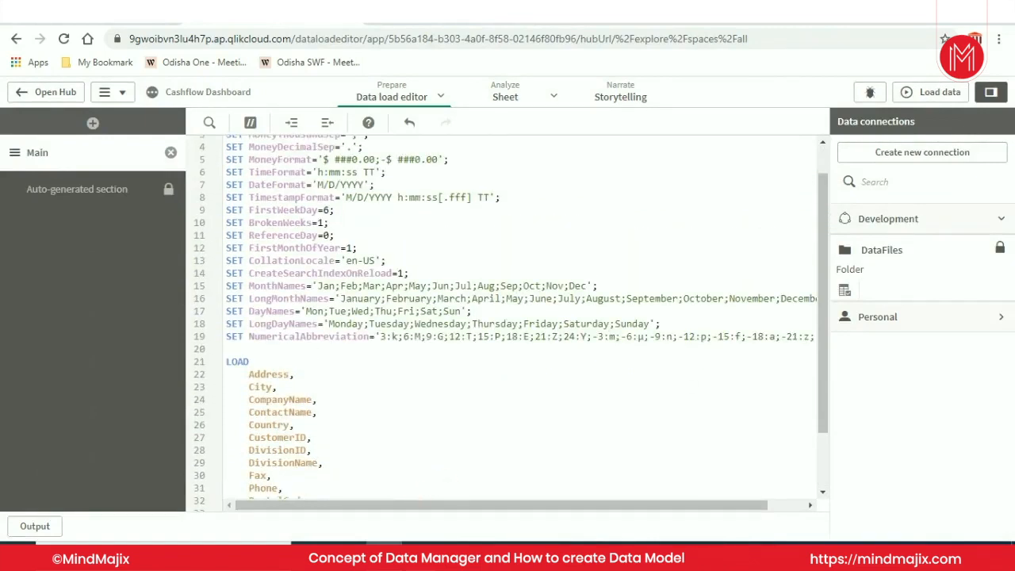
scroll(418, 491, "down", 2)
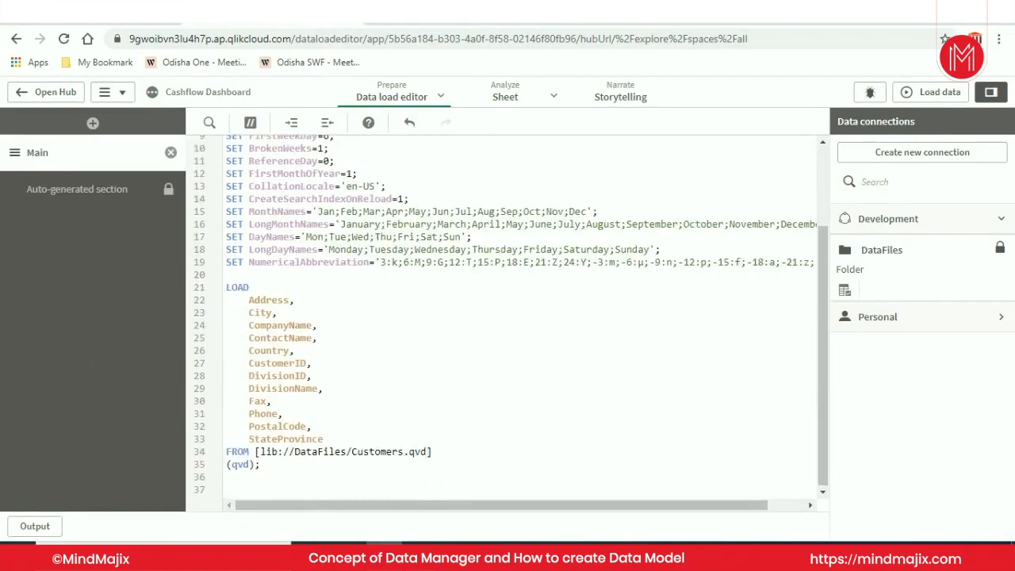
left_click(444, 482)
left_click(468, 474)
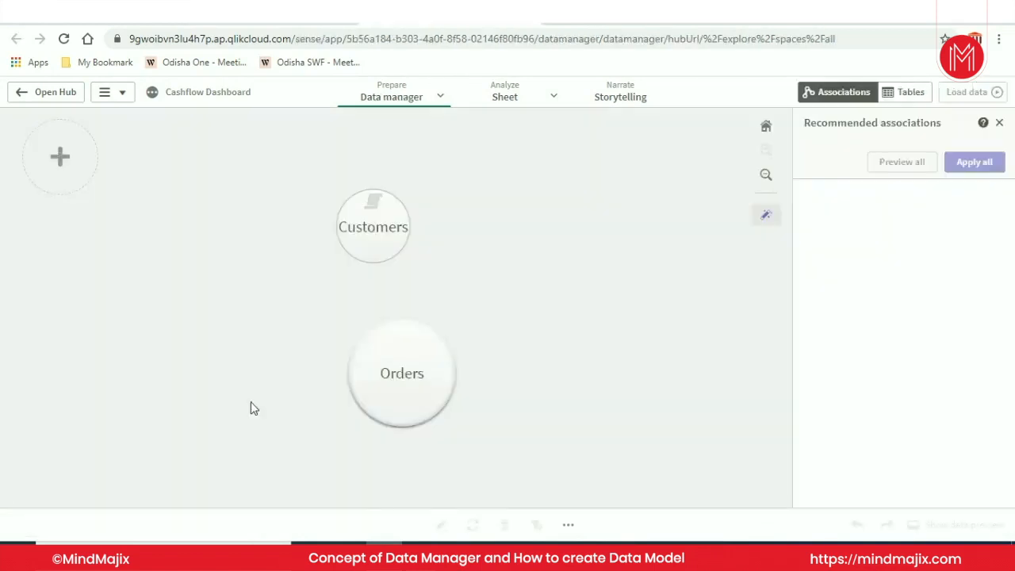
- Preview the Orders table and synchronize the scripted Customers table with Data manager
left_click(397, 373)
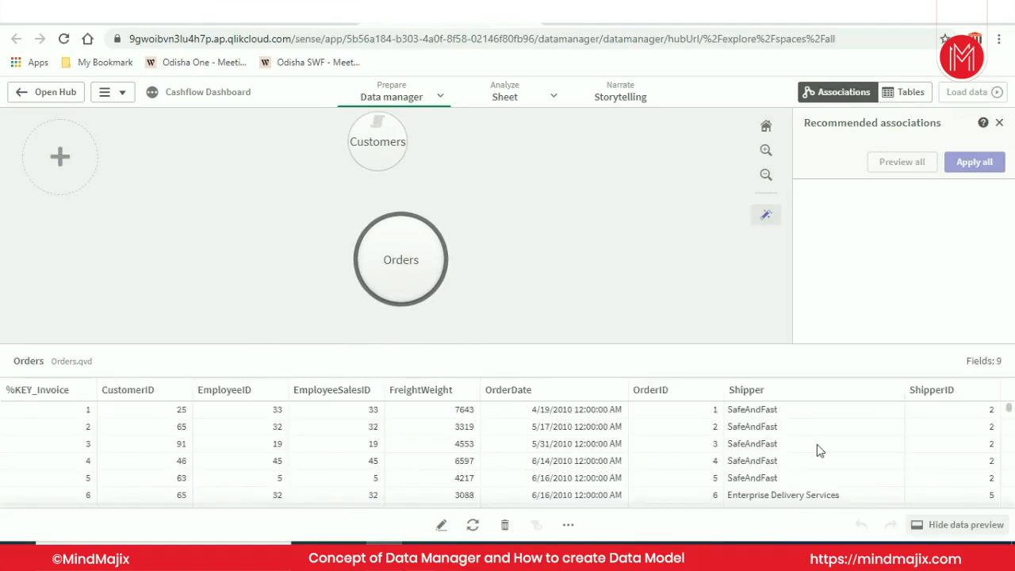
left_click(379, 141)
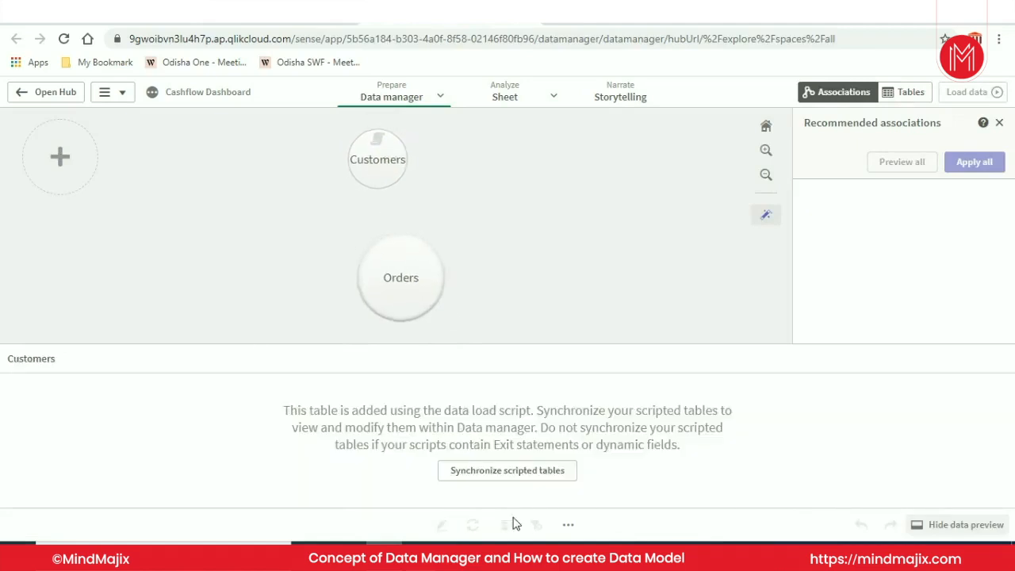
left_click(523, 475)
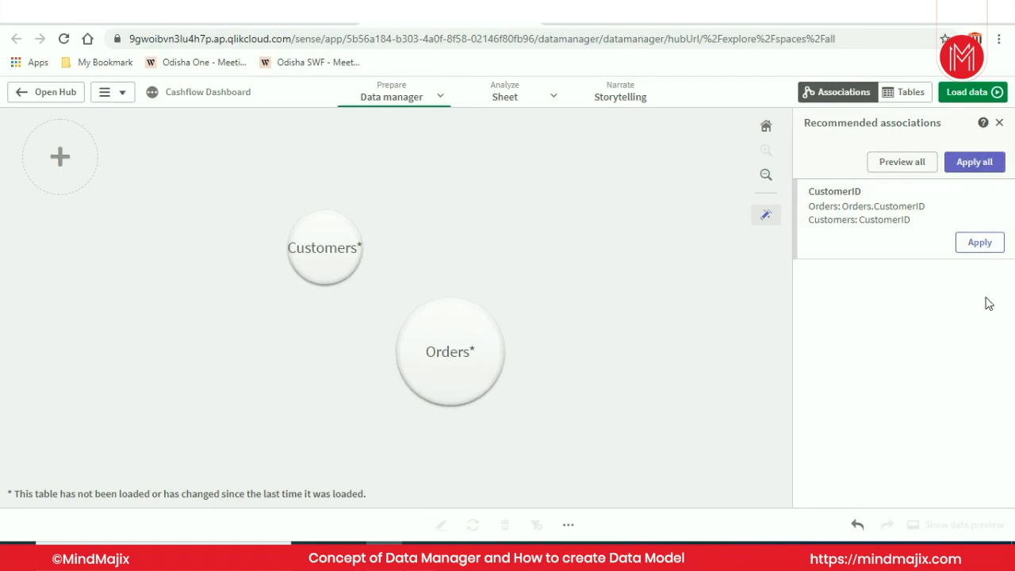
- Apply the recommended CustomerID association between Orders and Customers and reload the data, staying in Data manager
left_click(981, 243)
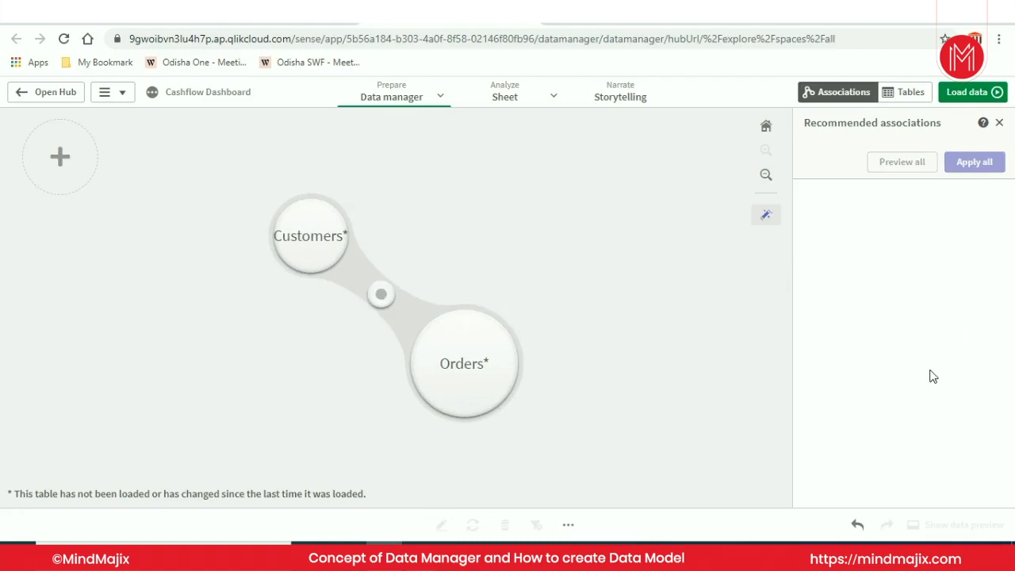
left_click(968, 92)
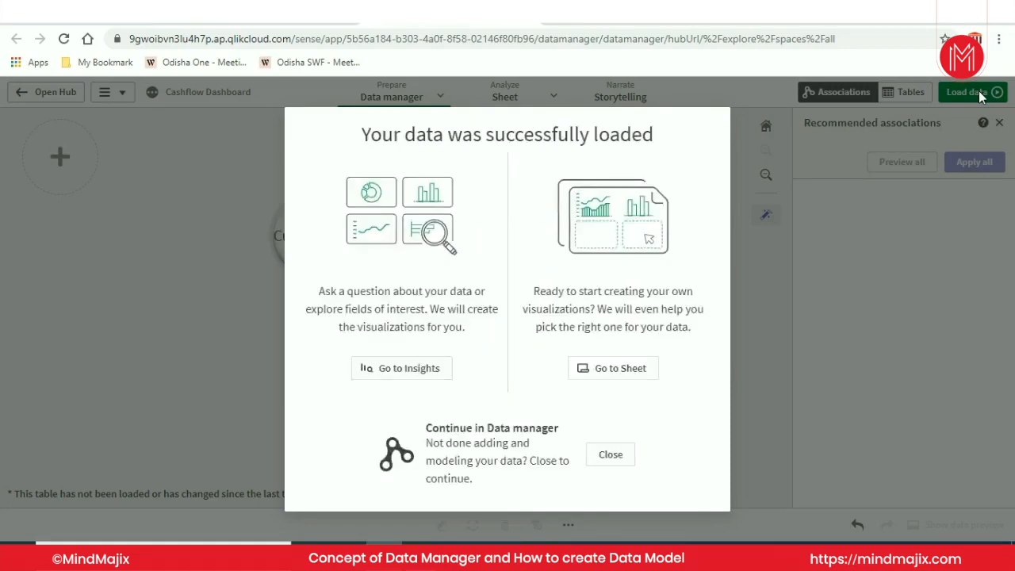
left_click(611, 454)
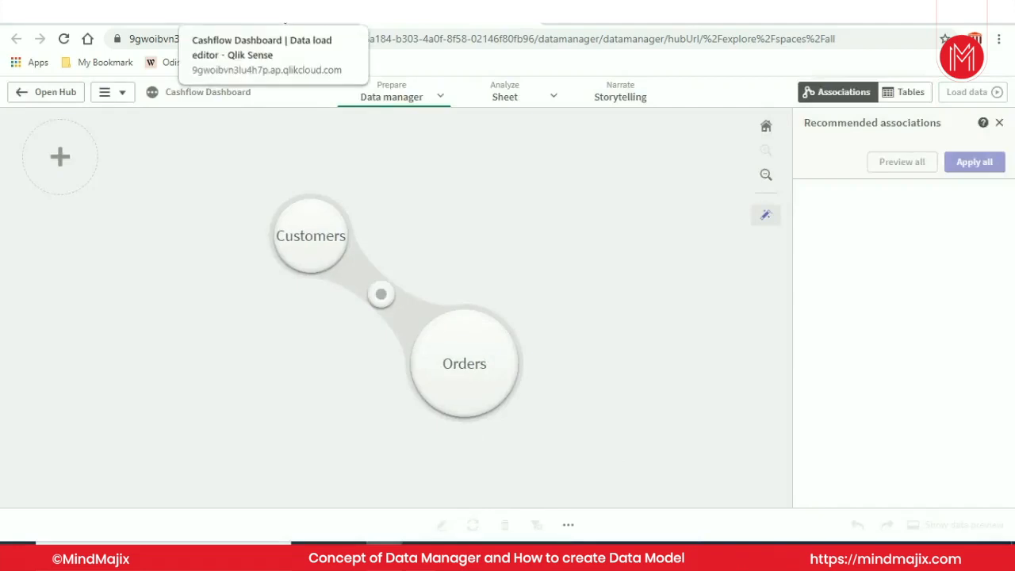
- Return to the data load editor and open the Data model viewer in a separate browser tab
left_click(278, 13)
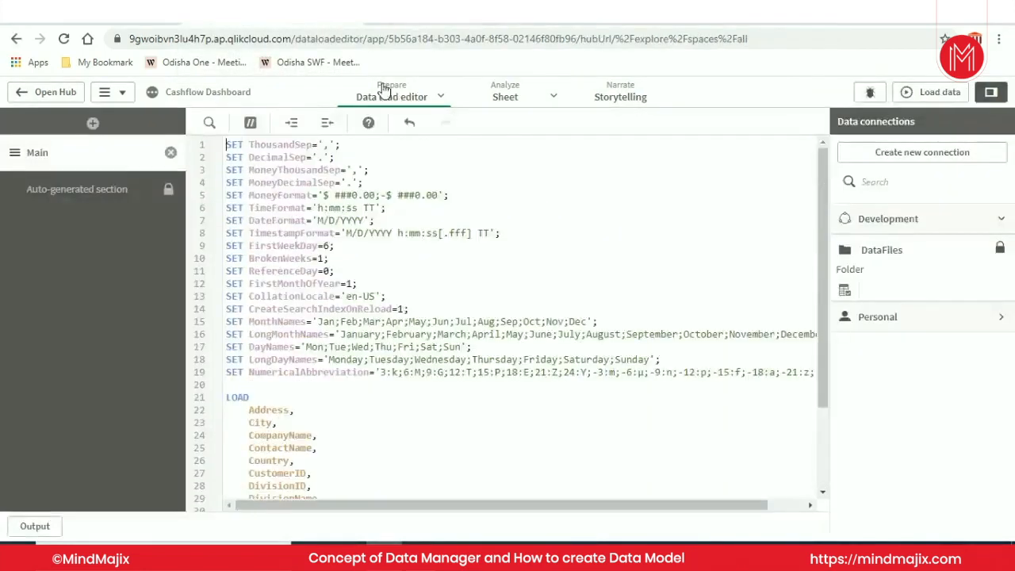
left_click(443, 97)
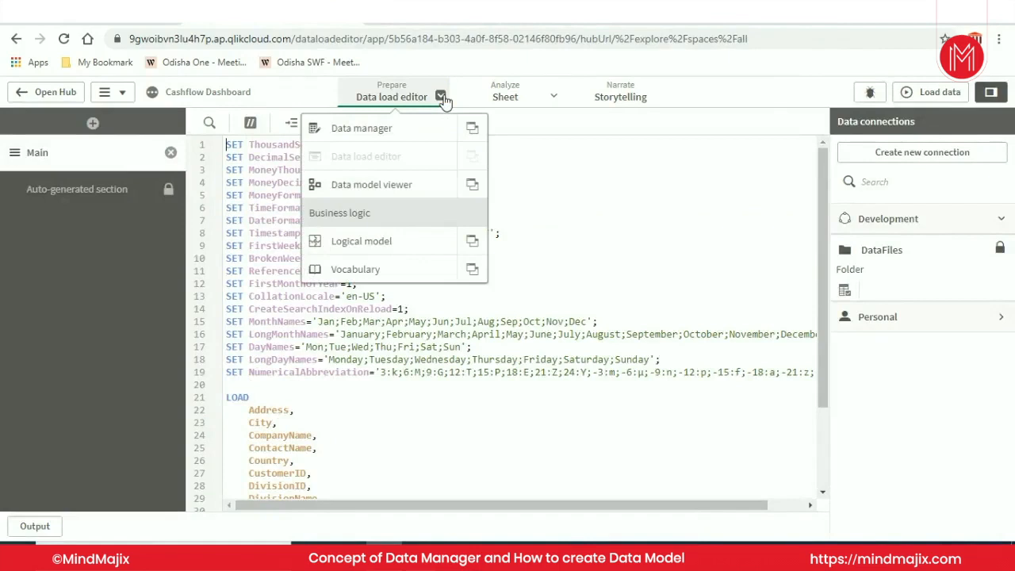
left_click(472, 189)
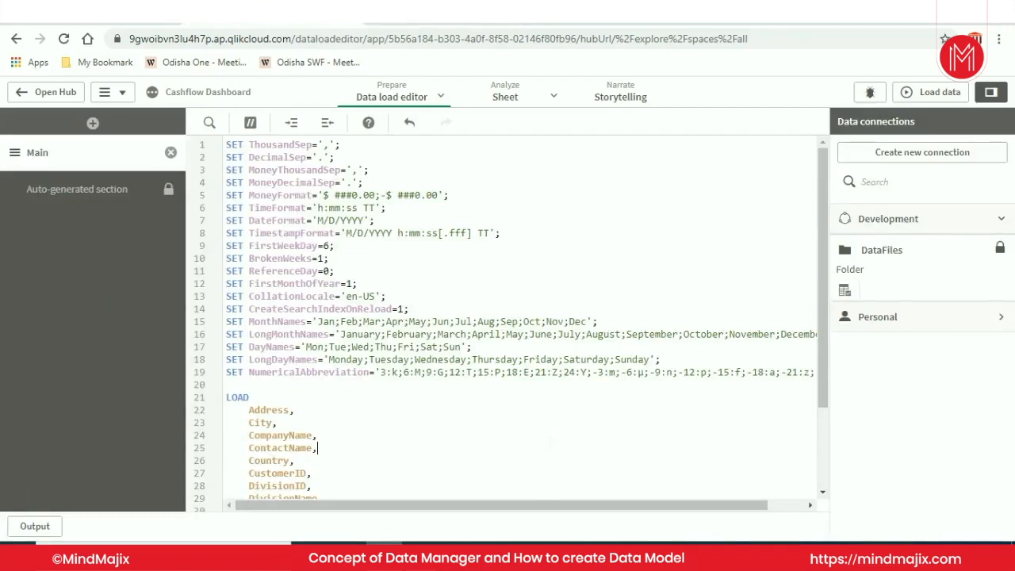
- Review the end of the Customers load script and view the Customers and Orders link in the Data model viewer
scroll(516, 317, "down", 3)
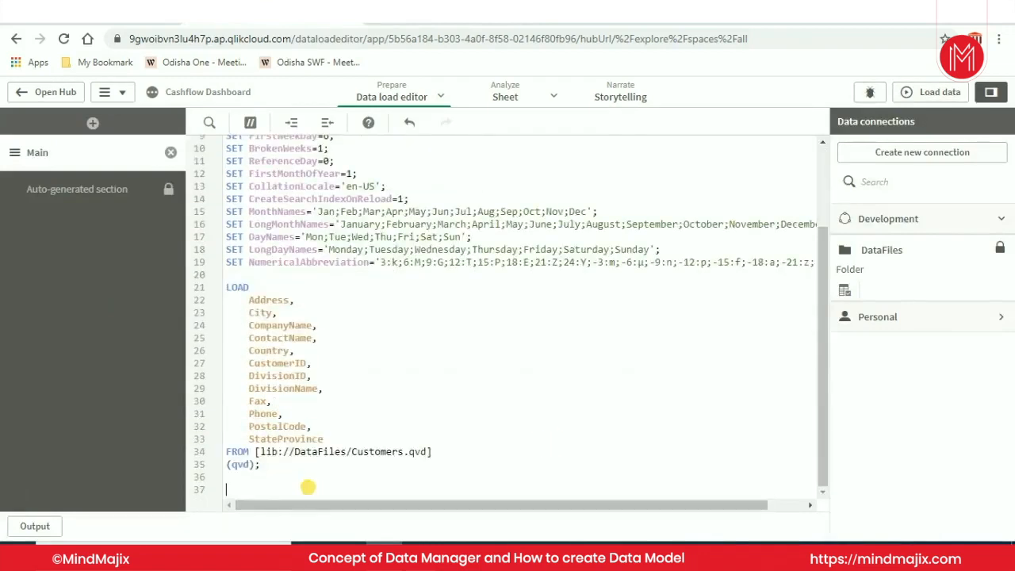
right_click(637, 381)
left_click(511, 352)
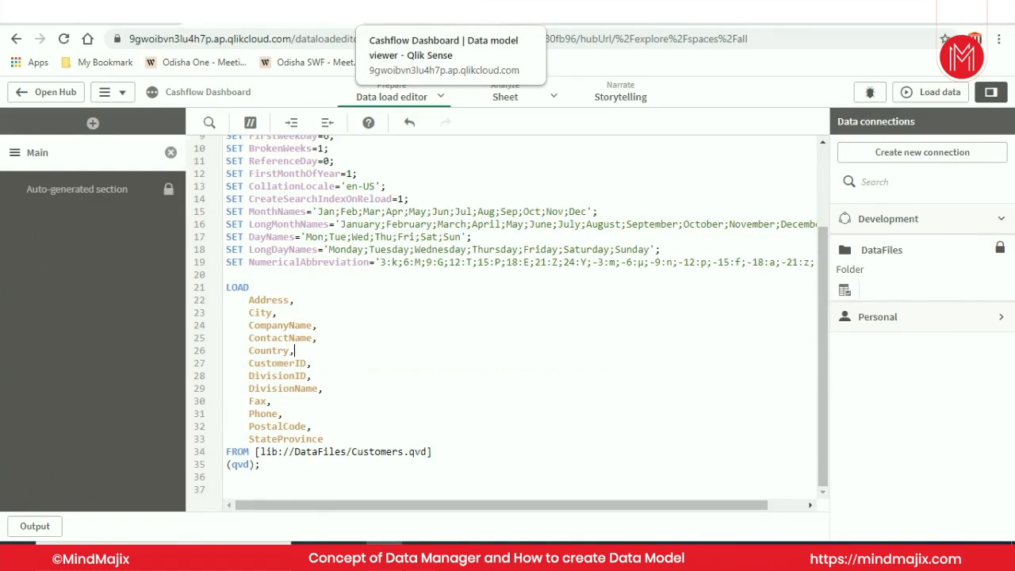
left_click(437, 13)
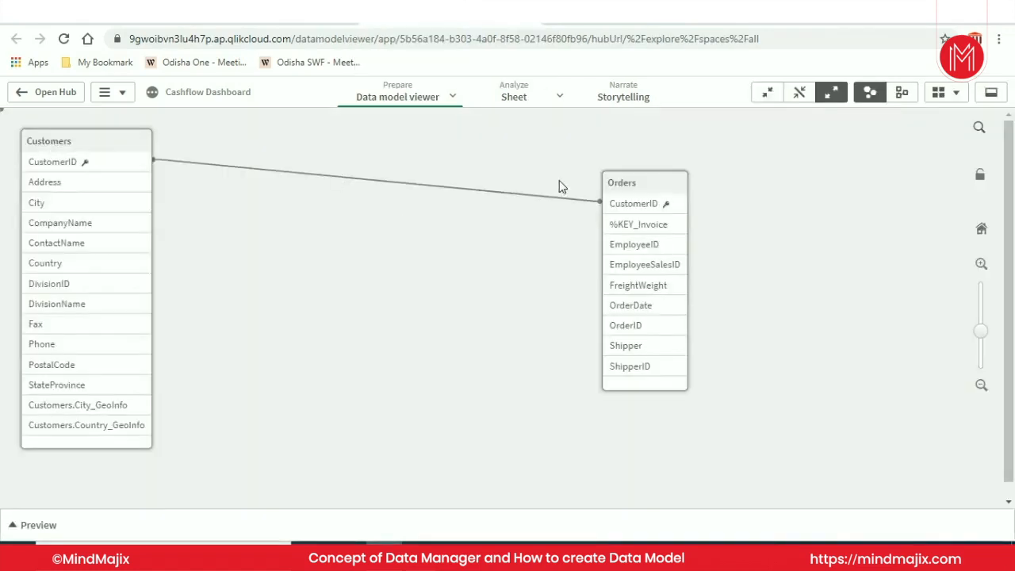
- Go back to the data load editor and recheck the script lines that load the Customers table
left_click(289, 13)
scroll(507, 320, "up", 1)
scroll(507, 320, "down", 1)
scroll(508, 320, "up", 1)
scroll(507, 320, "down", 1)
left_click(318, 489)
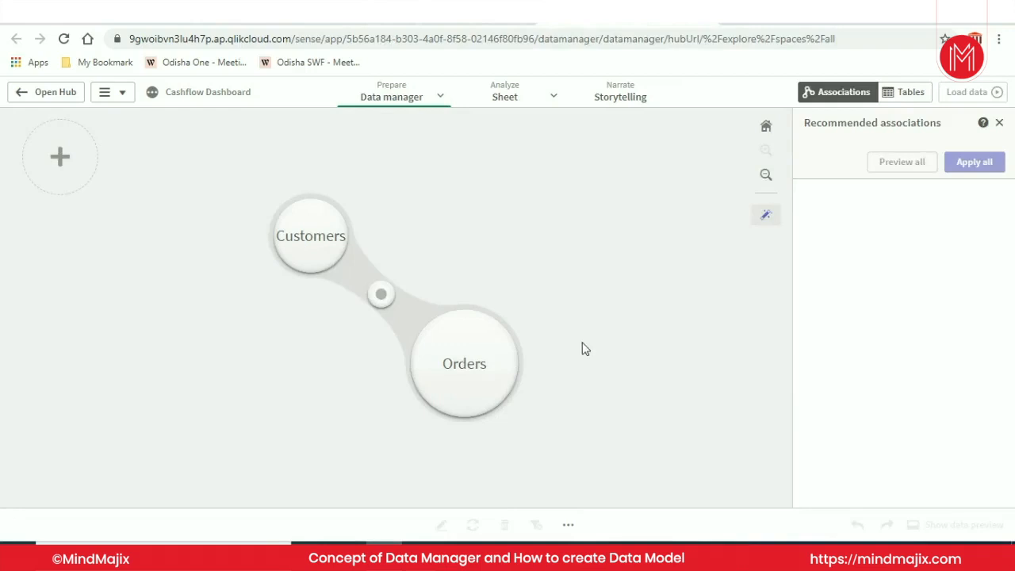
- Add OrderDetails.qvd from the personal data files and apply the recommended OrderID association between Orders and OrderDetails
left_click(60, 156)
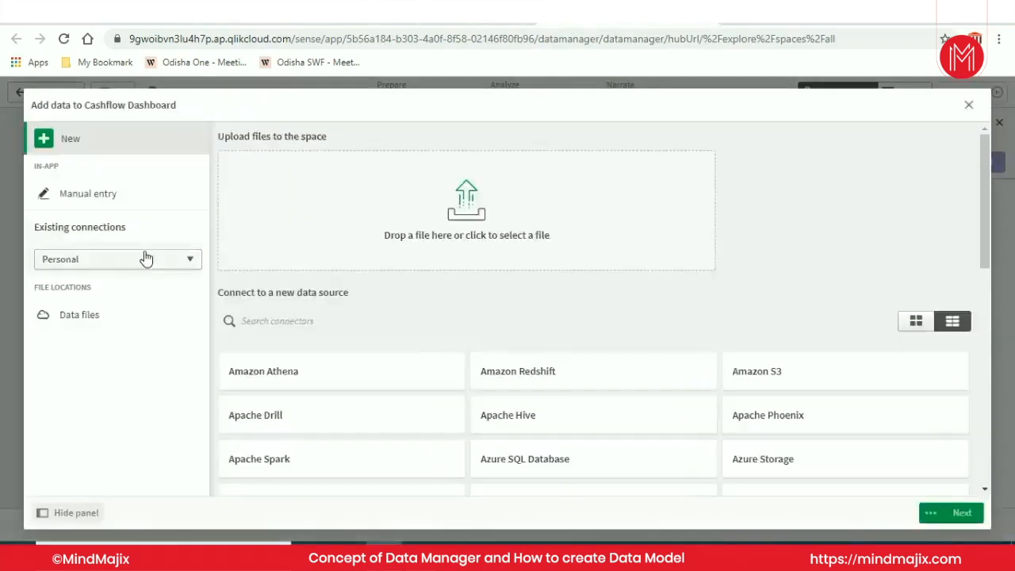
left_click(85, 320)
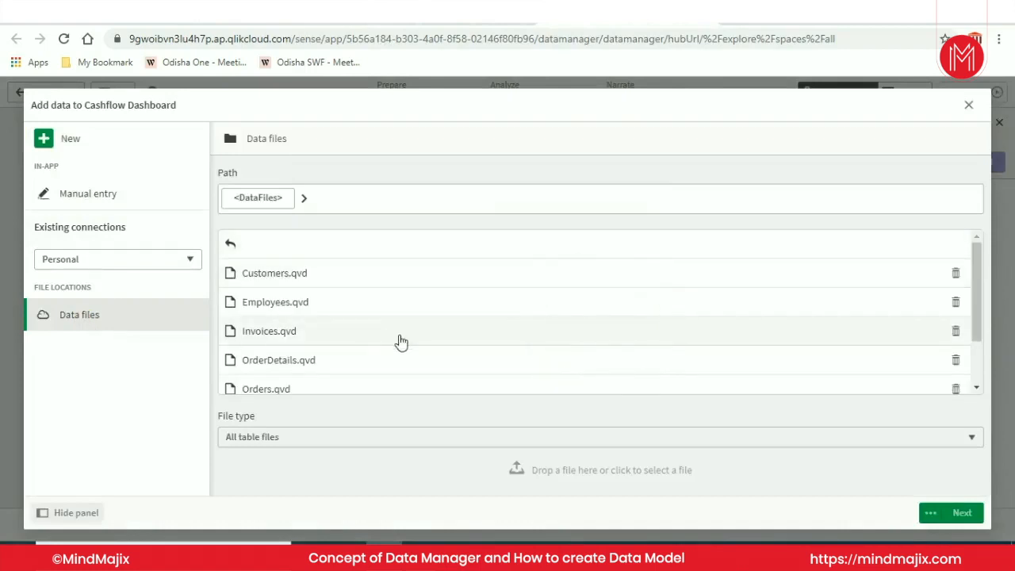
left_click(300, 363)
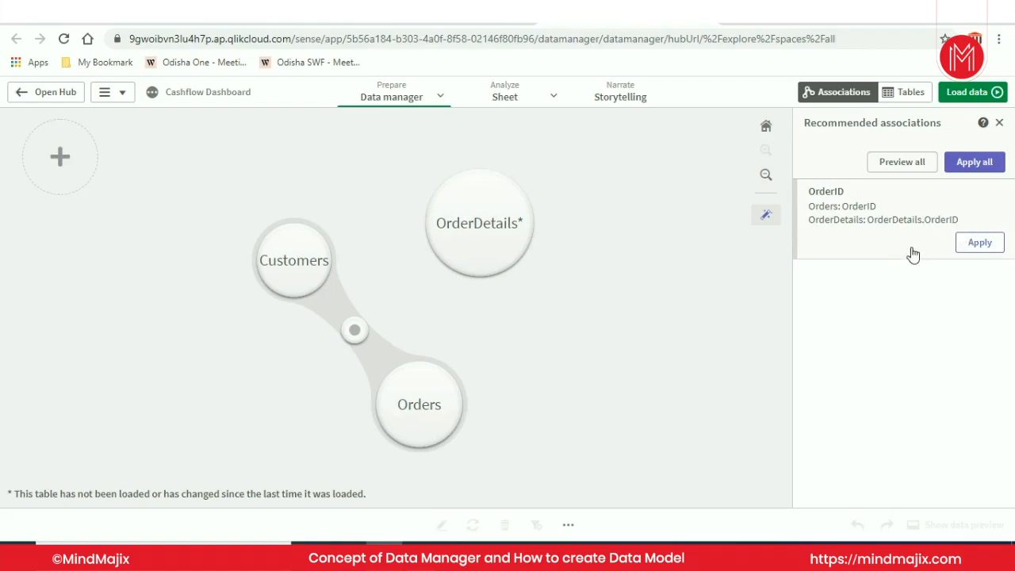
left_click(982, 247)
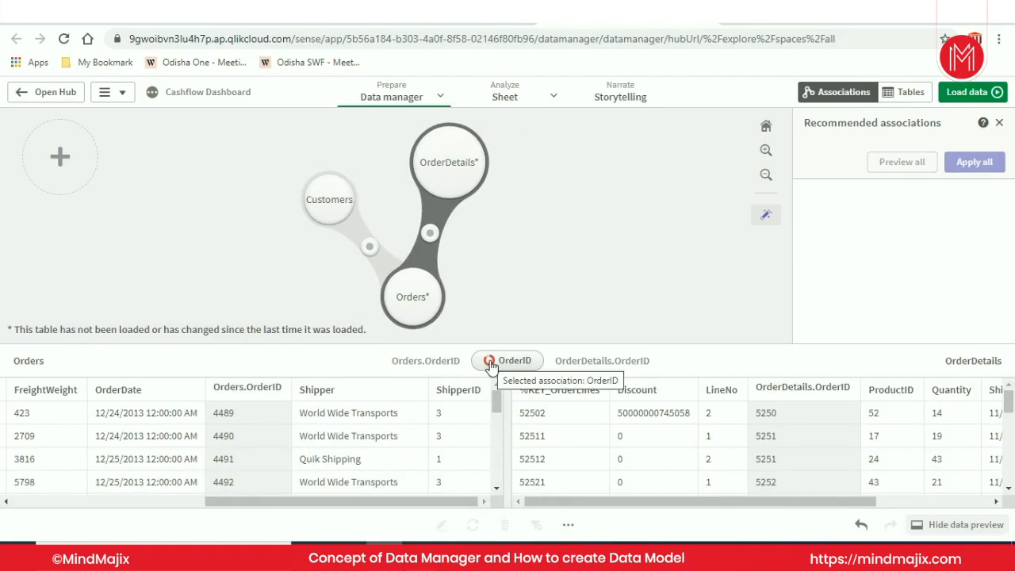
- Preview the Customers, Orders and OrderDetails tables in the associations view and compare their fields and key columns
left_click(333, 201)
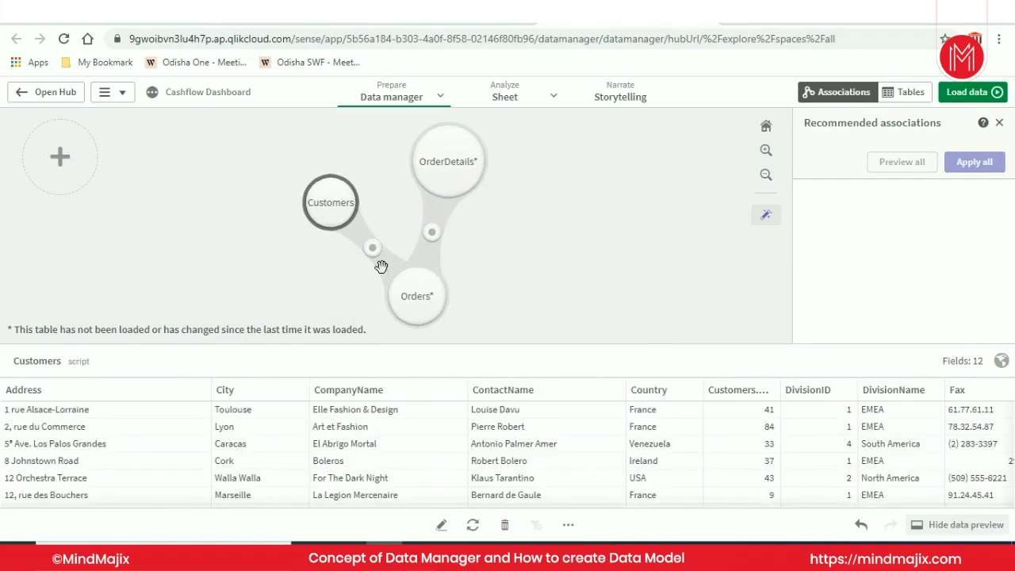
left_click(420, 298)
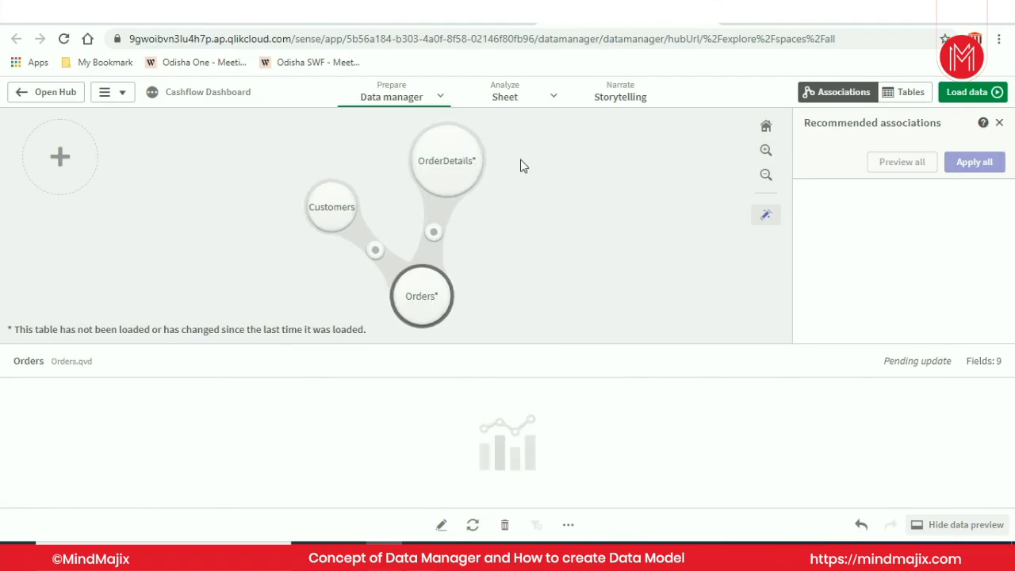
left_click(448, 161)
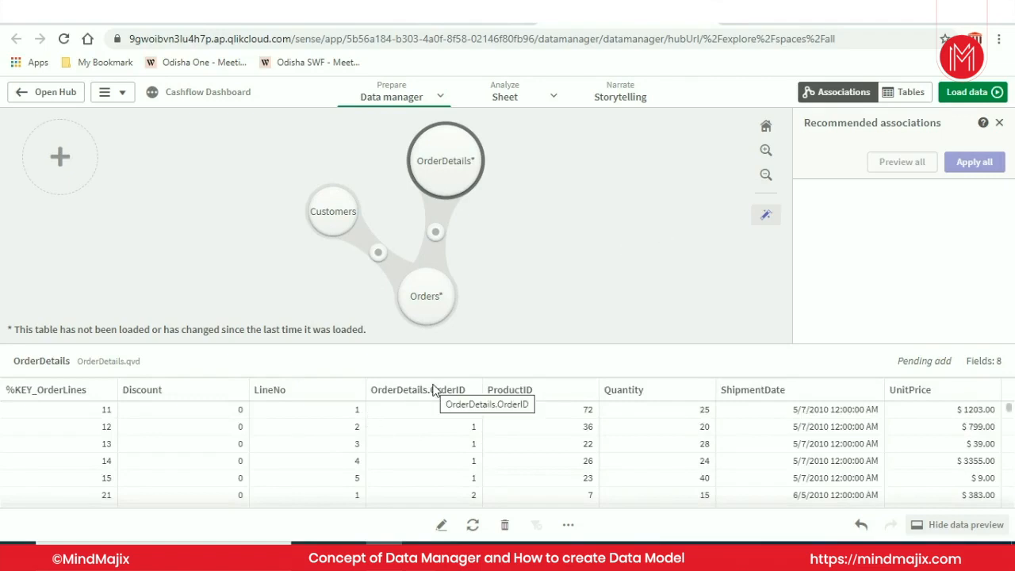
left_click(424, 310)
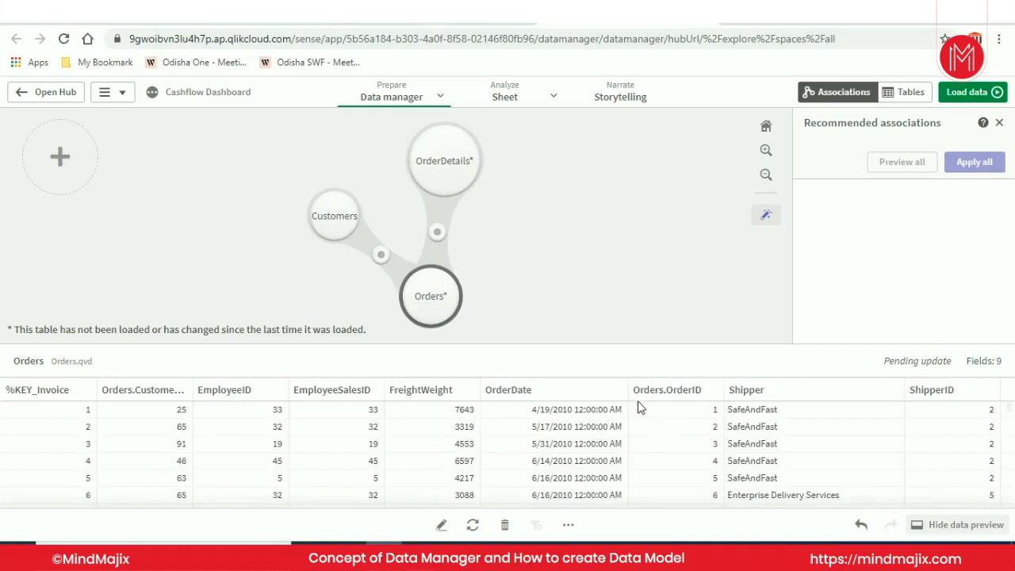
left_click(446, 176)
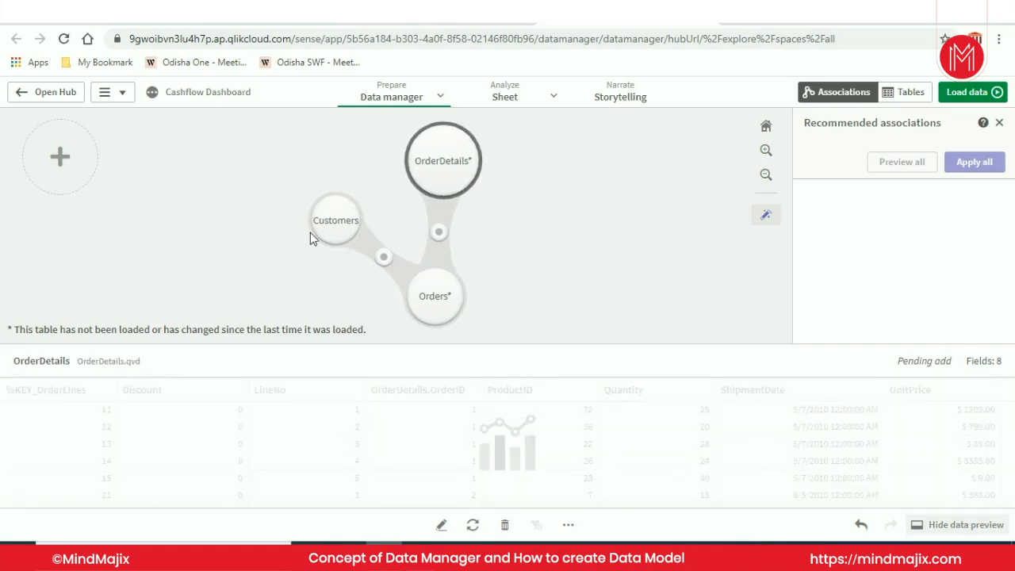
left_click(327, 221)
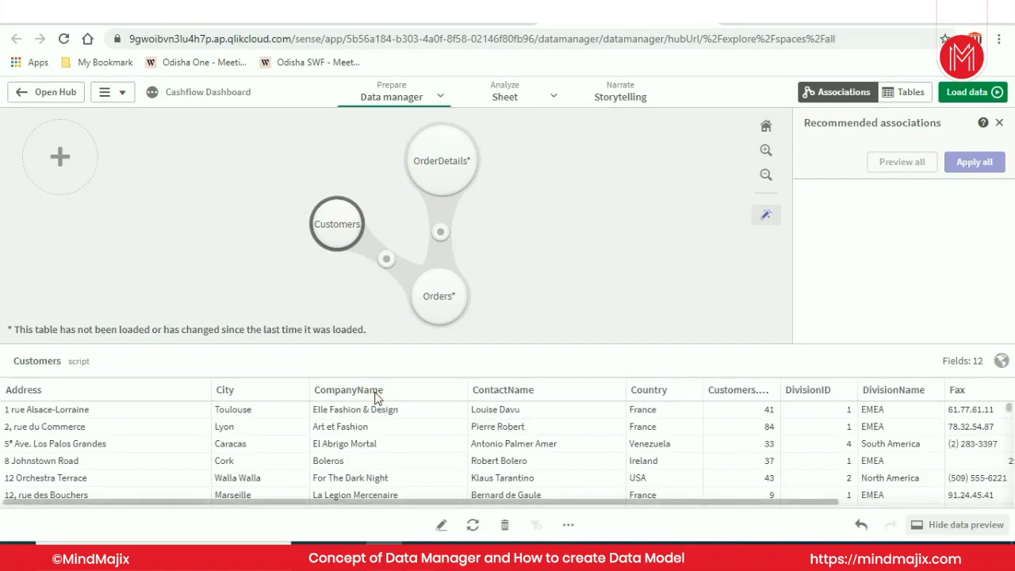
- Open the Customers table for editing and rename the CompanyName field to Customer
left_click(442, 528)
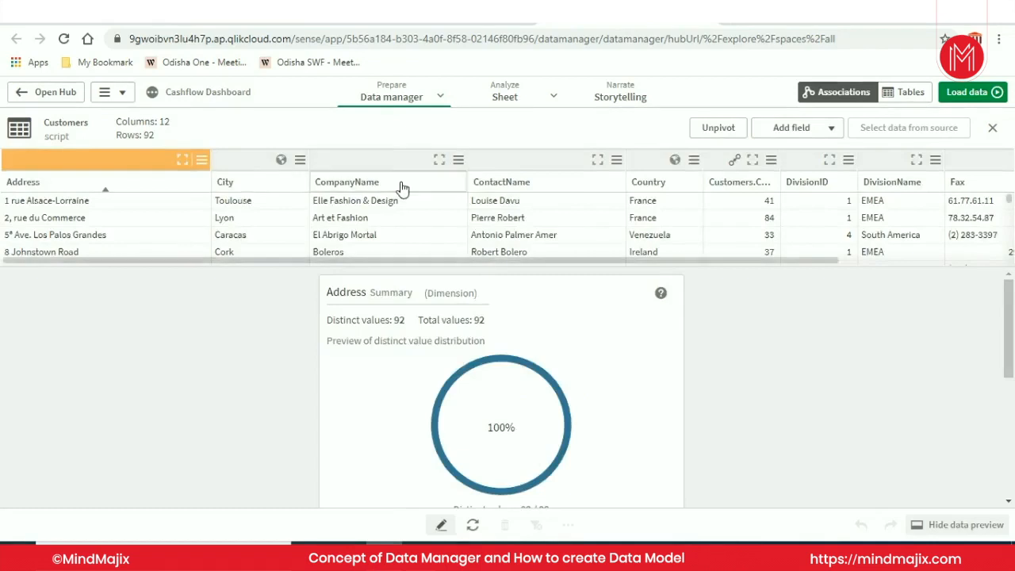
left_click(385, 187)
key("ctrl+a")
type("Customer")
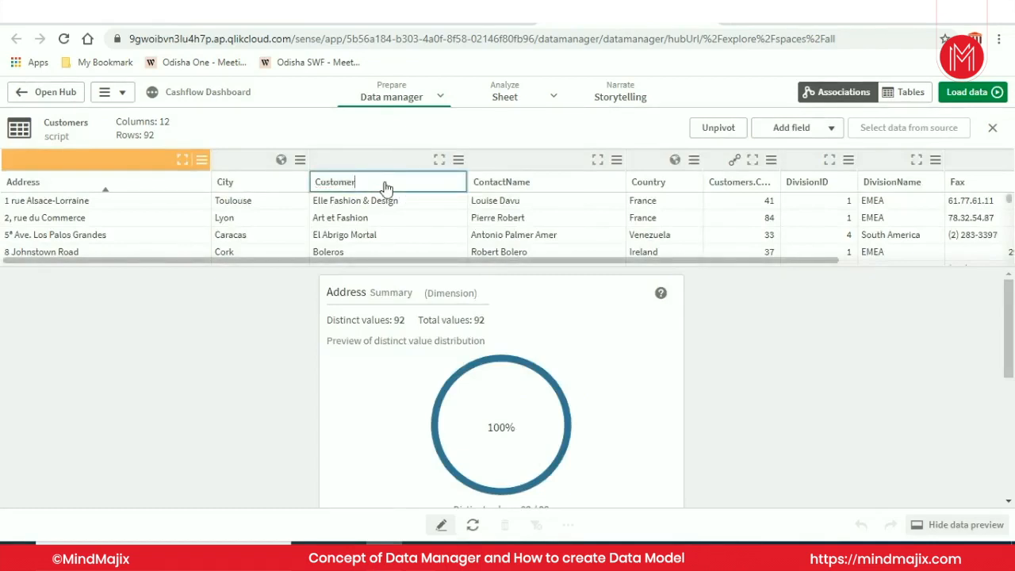
- Try to rename the ContactName field to ContactPerson, and rename the DivisionName field to Division
left_click(524, 185)
key("BackSpace")
key("BackSpace")
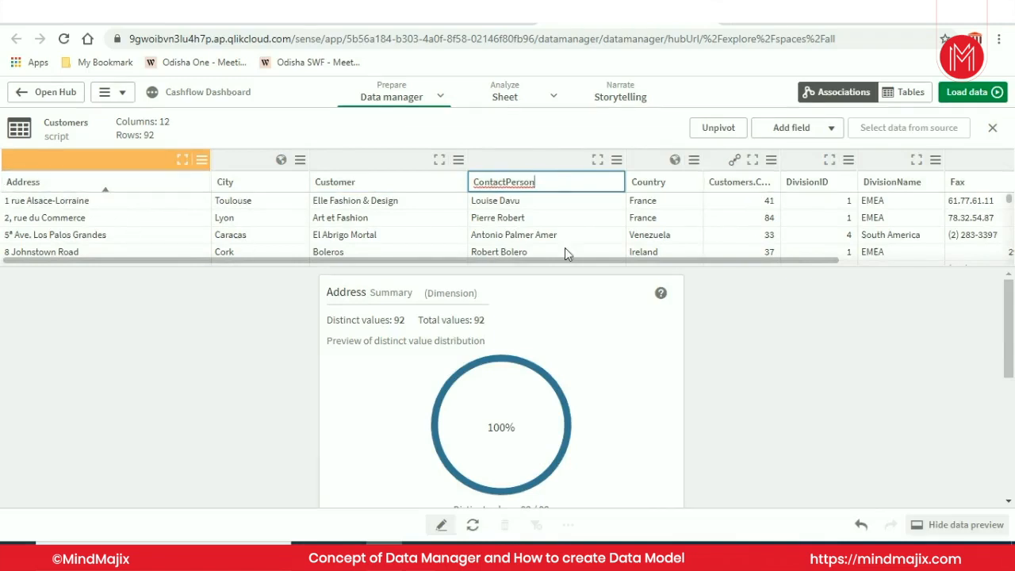
left_click(931, 191)
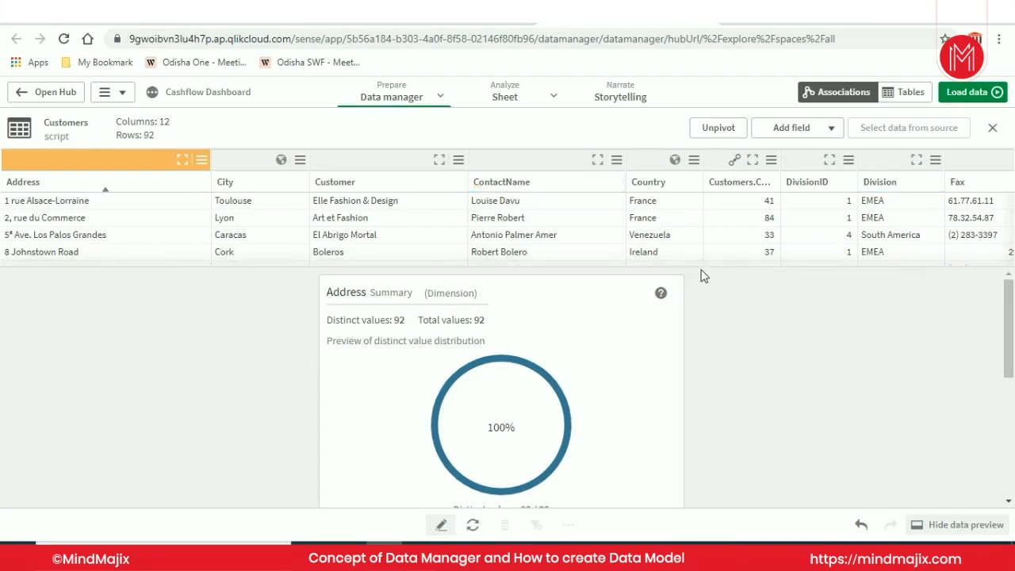
left_click_drag(789, 260, 614, 267)
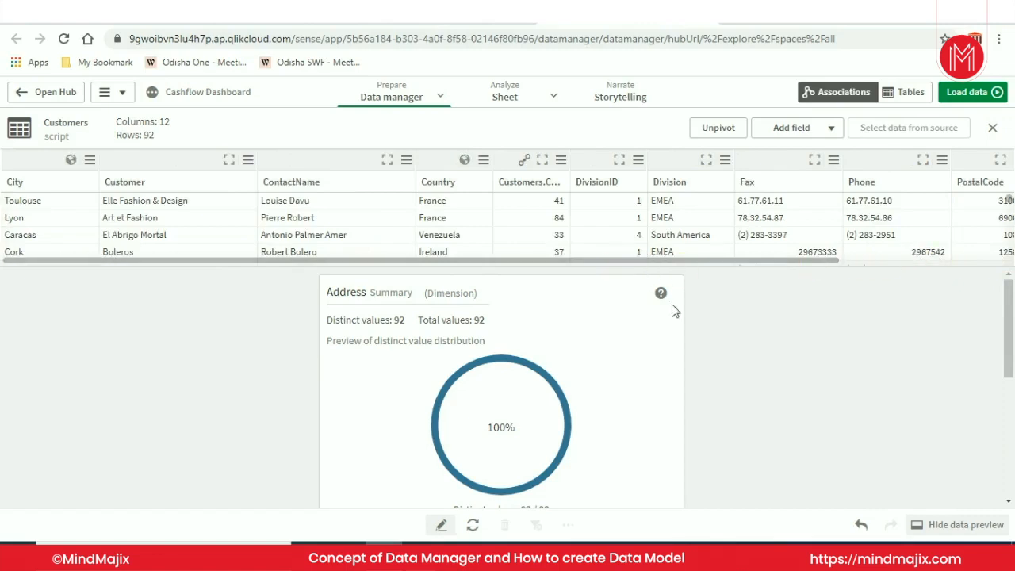
- Rename the ContactName field of the Customers table to ContactPerson
left_click(553, 189)
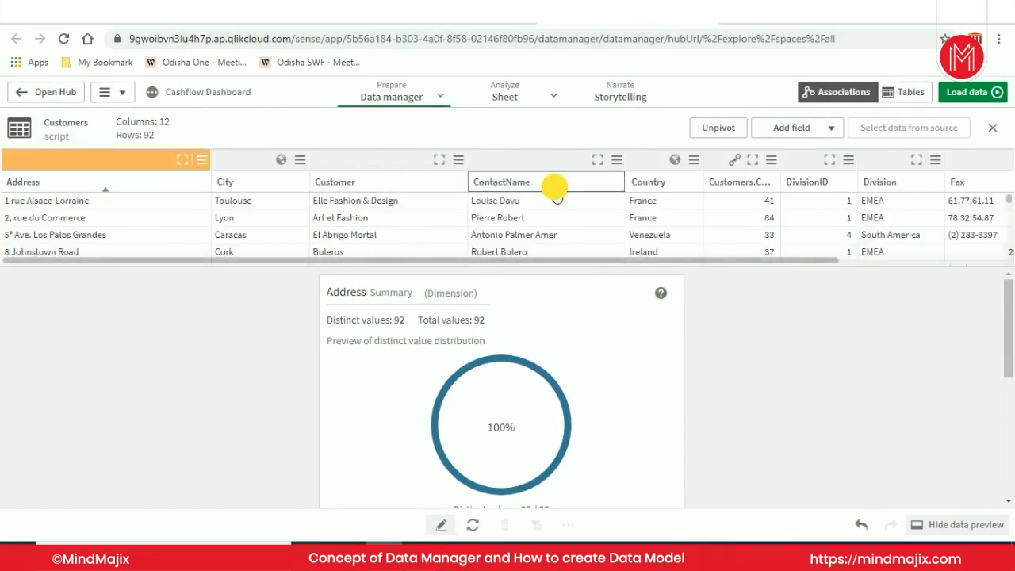
key("BackSpace")
key("BackSpace")
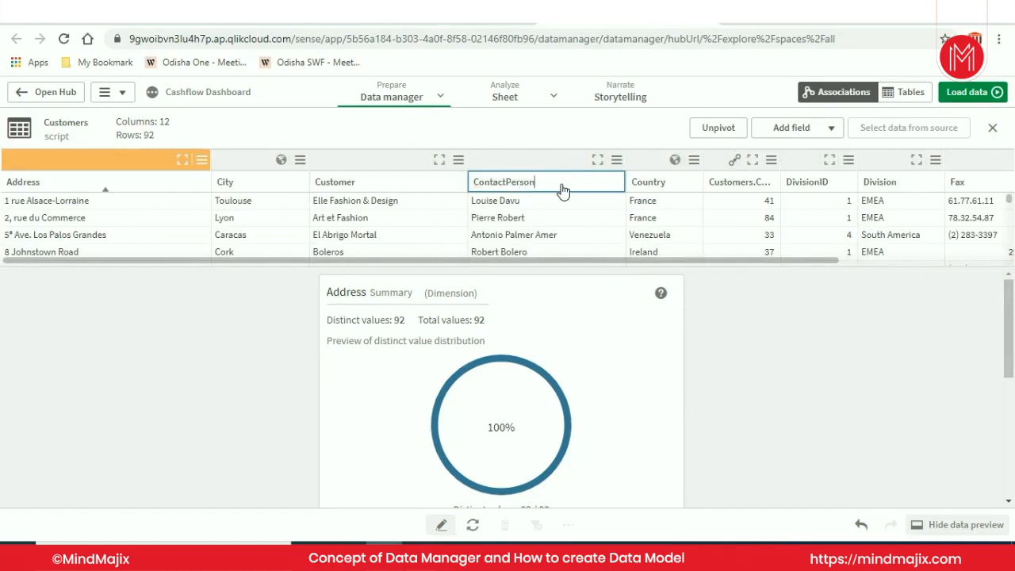
left_click(718, 290)
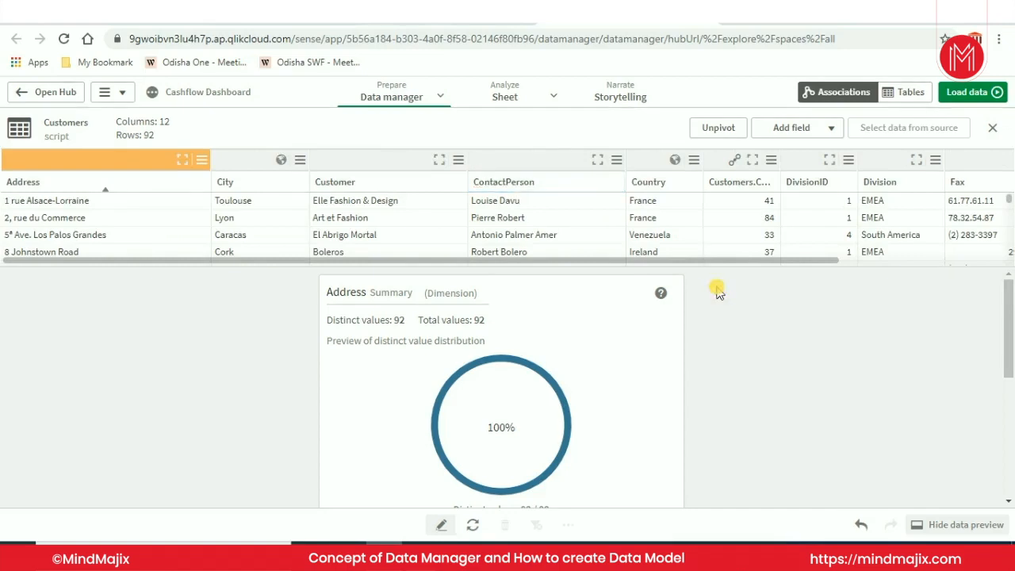
left_click(783, 356)
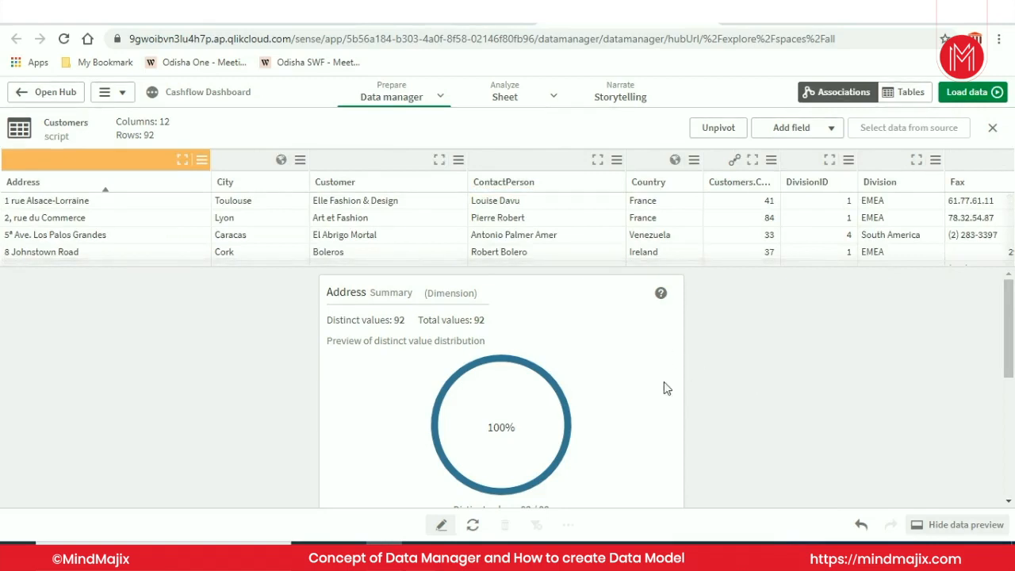
- Examine the options for adding a field to the Customers table and the field options available for the Phone column
left_click(832, 132)
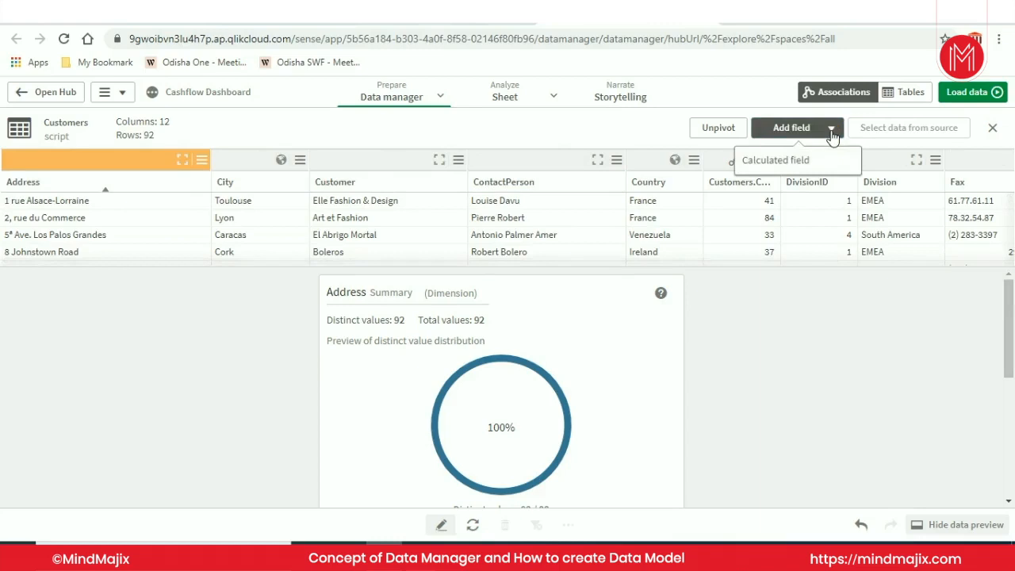
left_click(801, 335)
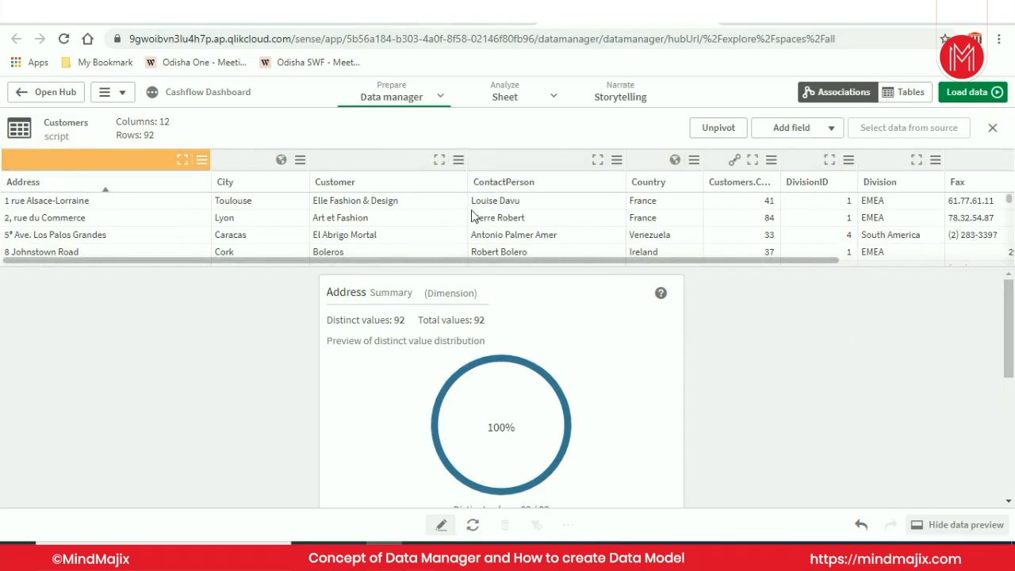
left_click(838, 128)
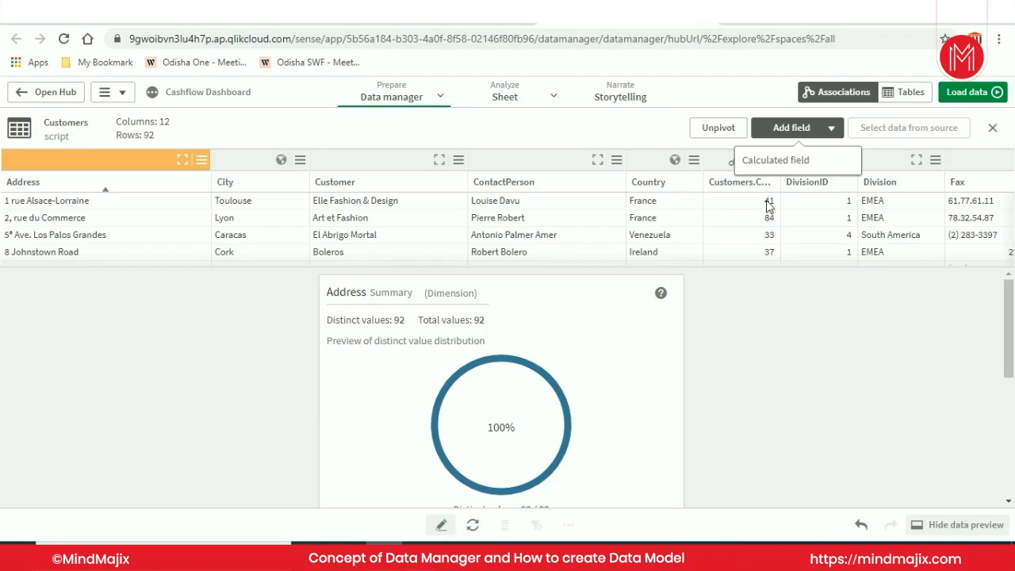
left_click(824, 346)
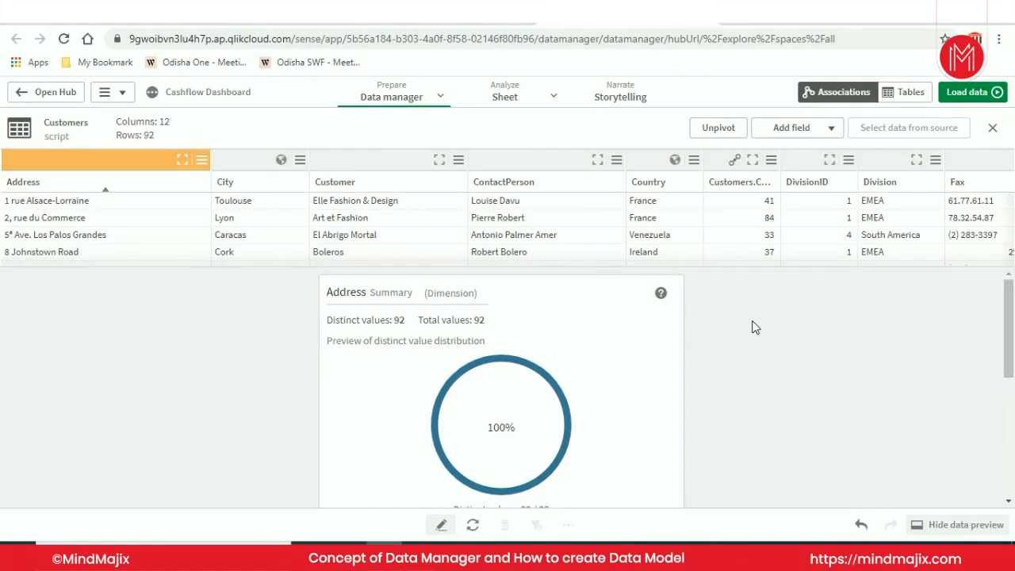
left_click_drag(202, 160, 309, 163)
left_click_drag(381, 264, 759, 256)
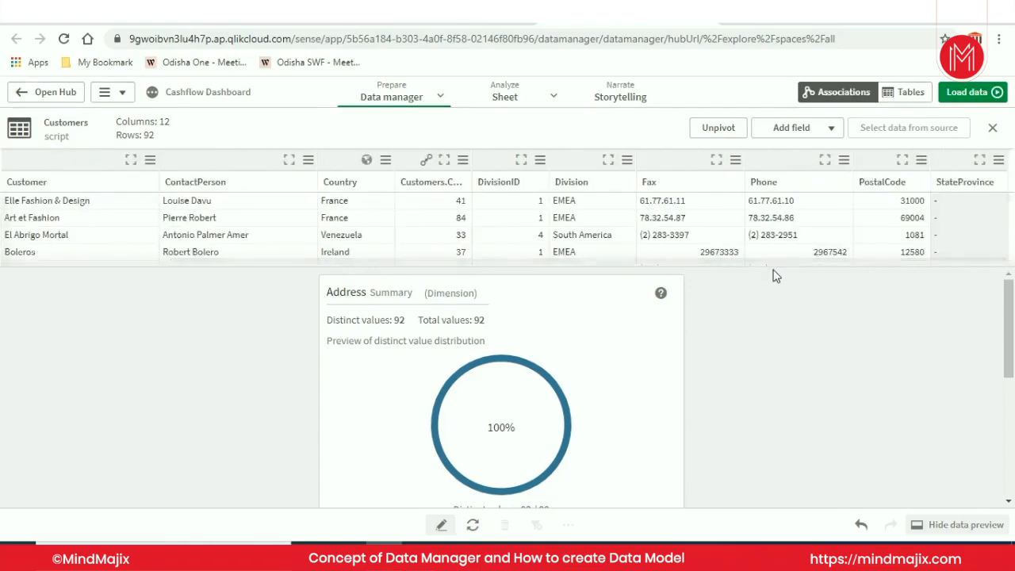
left_click(844, 161)
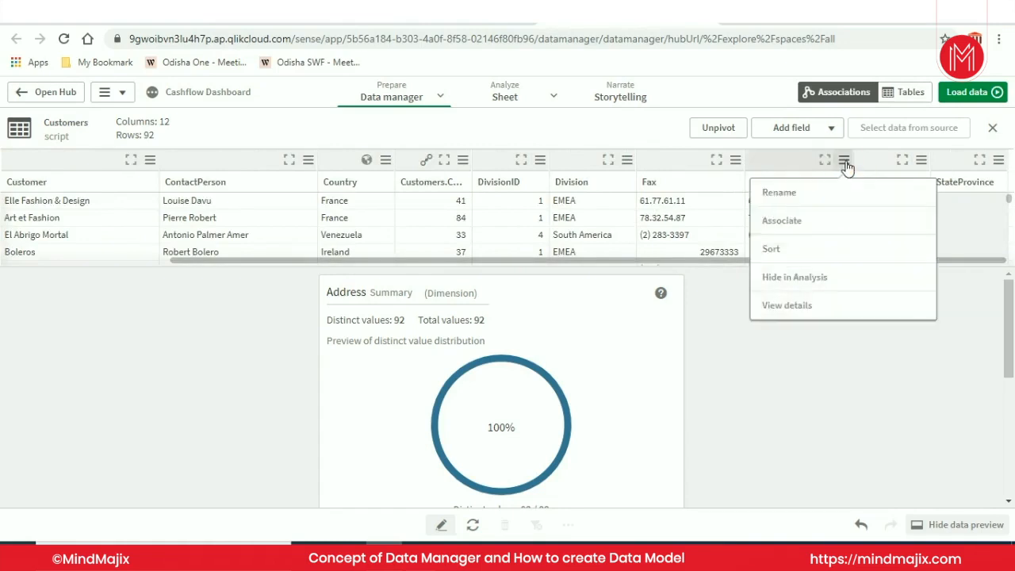
left_click(845, 370)
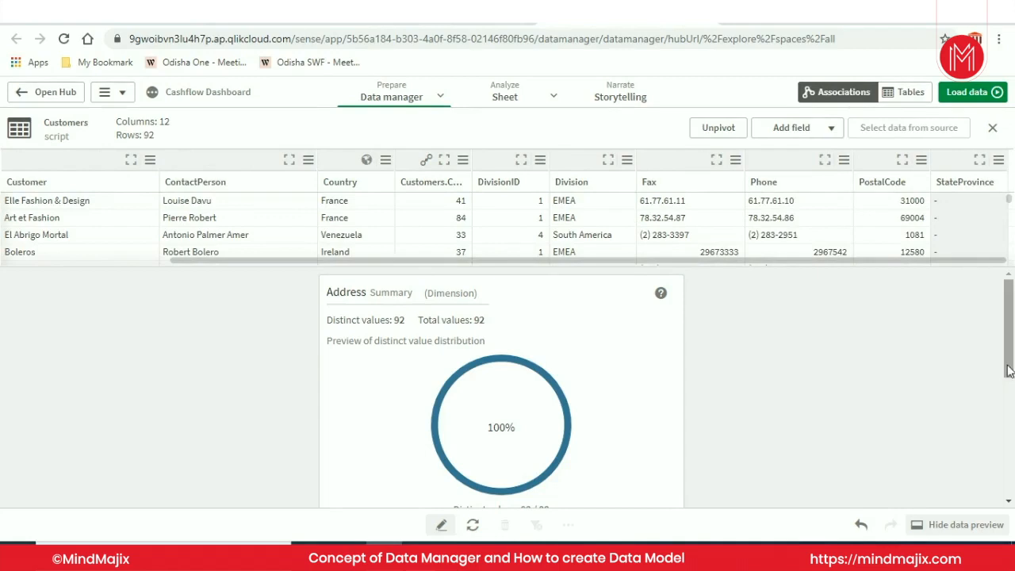
- Refresh the Customers table from its source, hide the data preview and return to the associations view
left_click(474, 527)
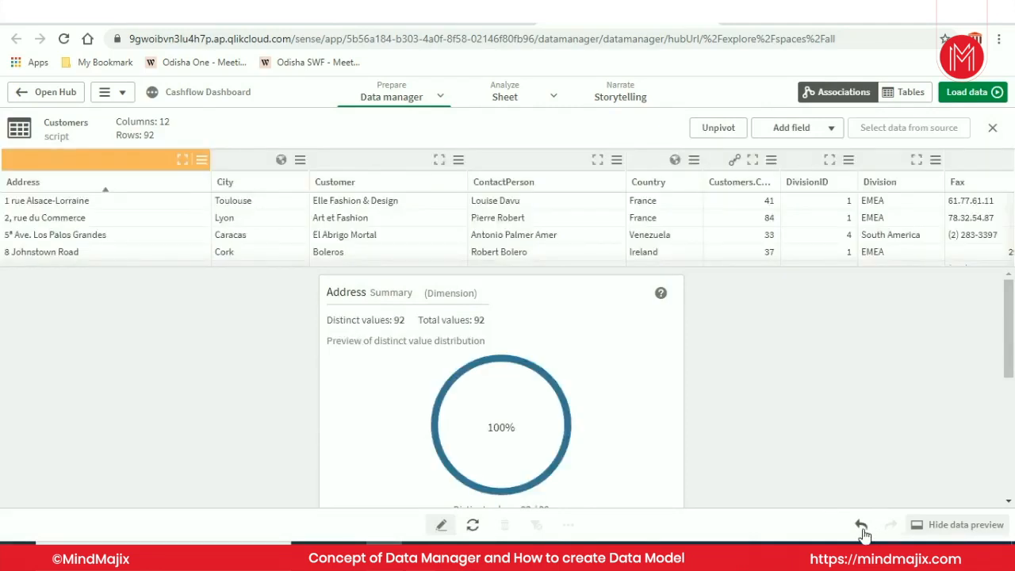
left_click(965, 530)
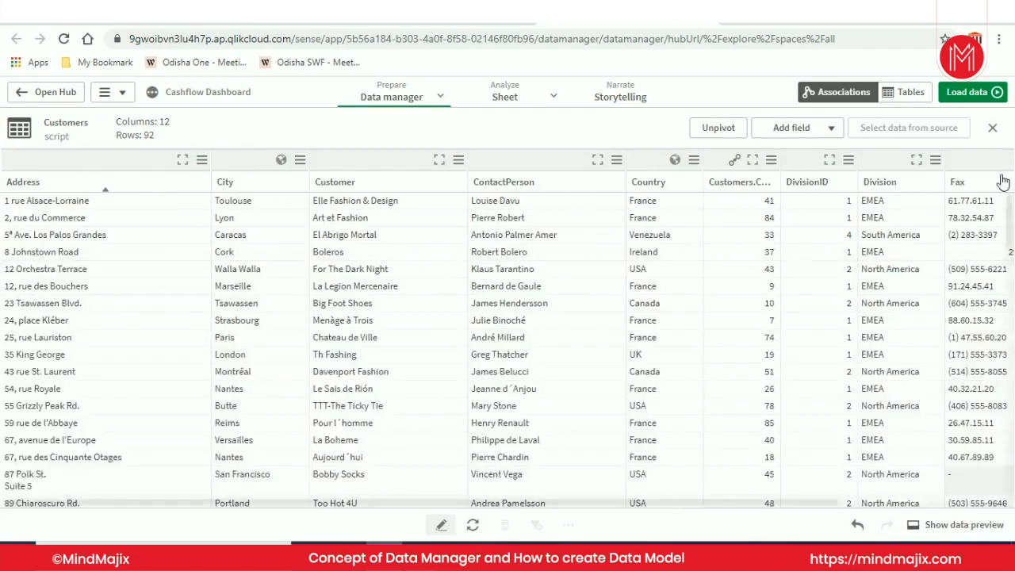
left_click(994, 130)
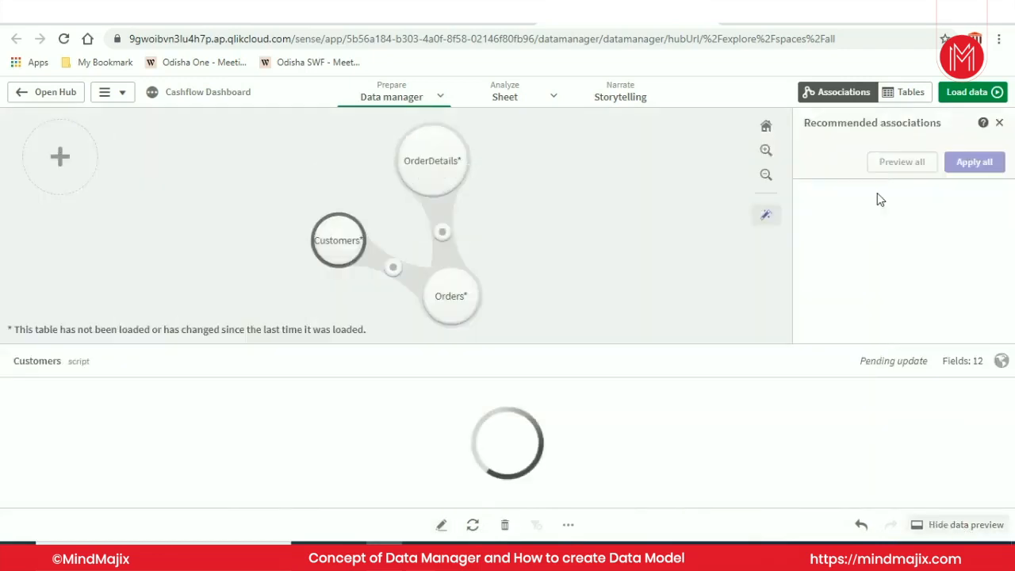